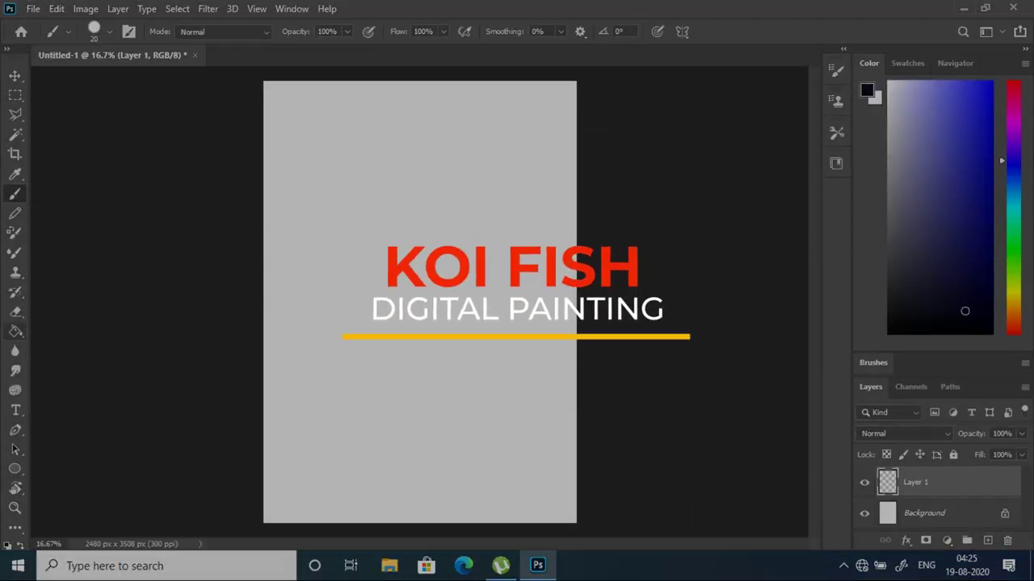
- Fill Layer 1 with solid dark navy using the Paint Bucket
left_click(15, 331)
left_click(420, 404)
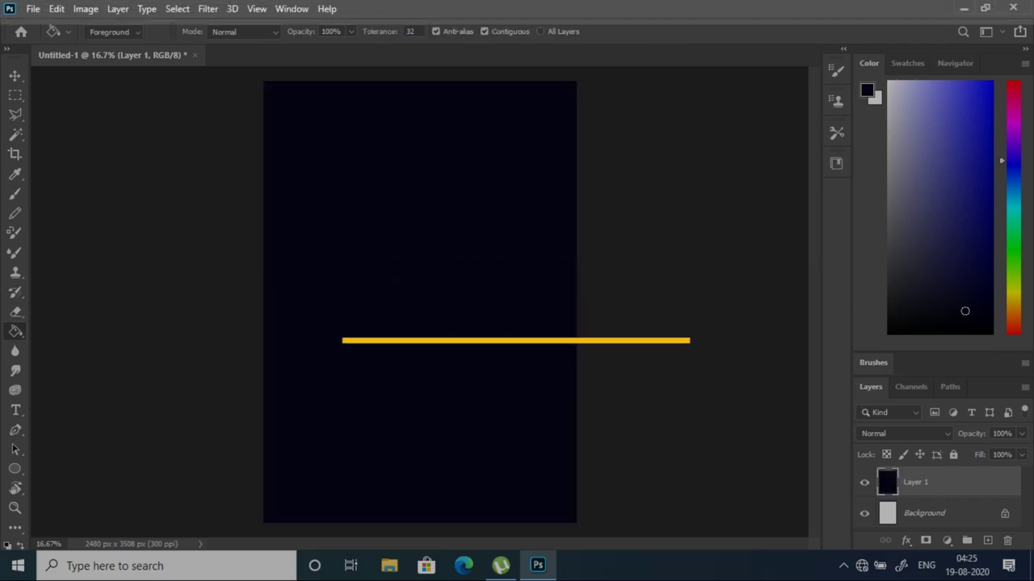
- Add an empty Layer 2 and set up a white Hard Round Pressure Size brush
key("ctrl+shift+alt+n")
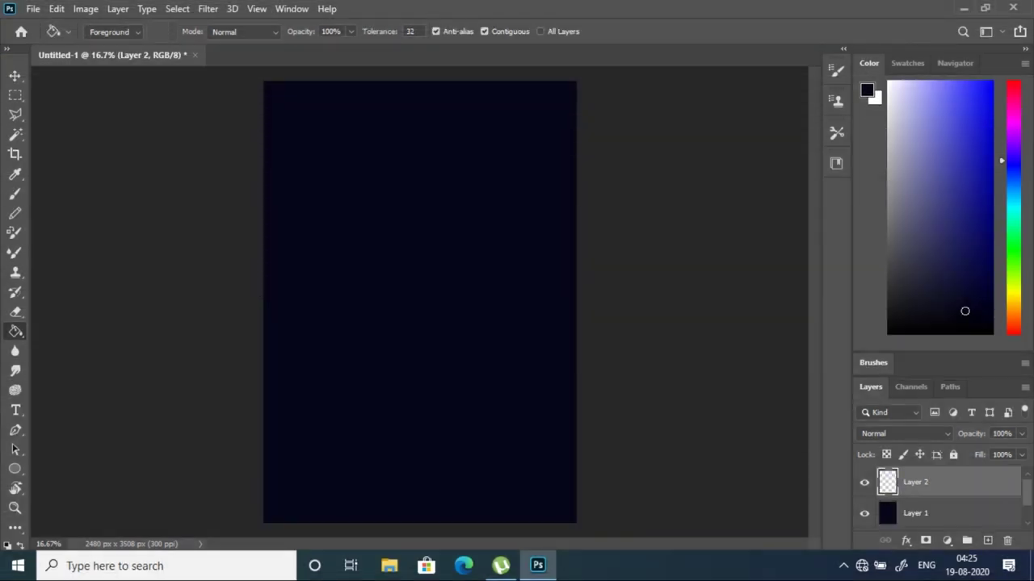
key("b")
left_click(109, 32)
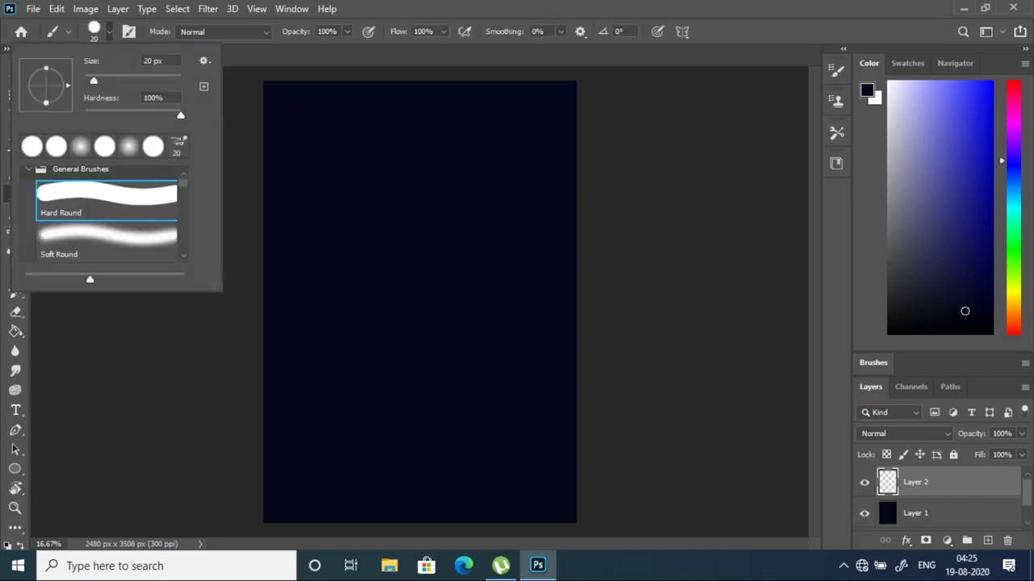
scroll(105, 214, "down", 2)
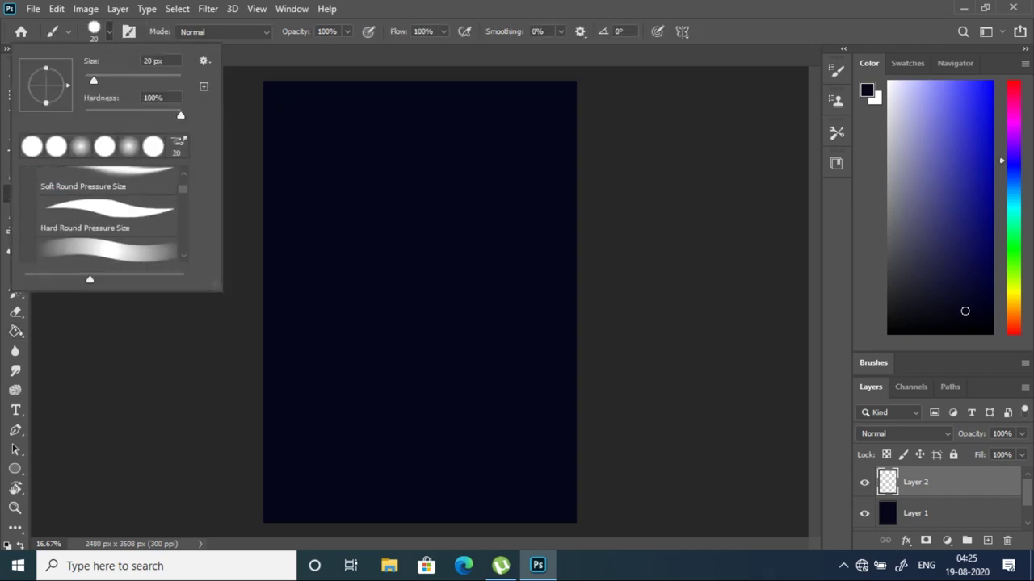
left_click(106, 212)
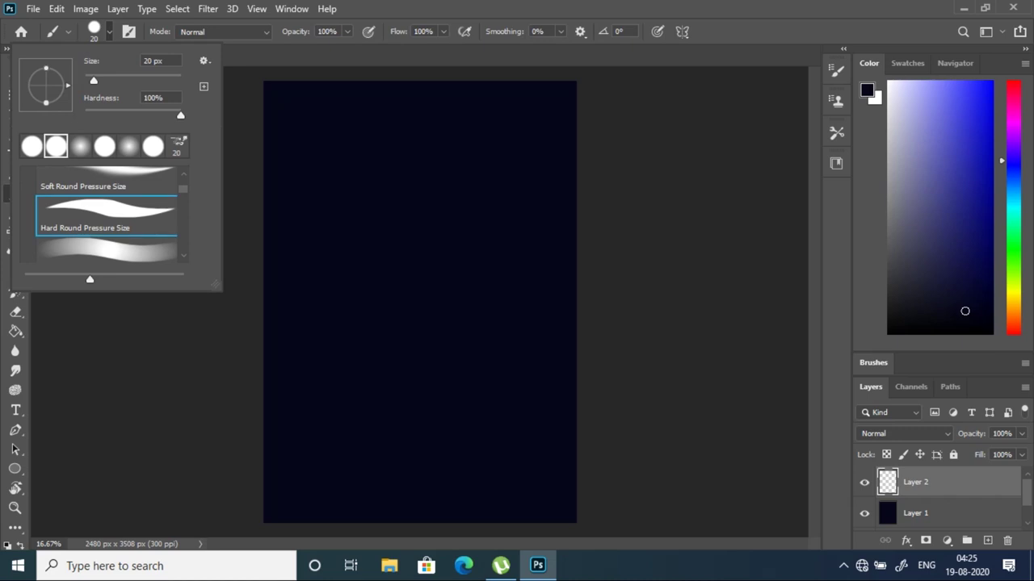
key("Escape")
key("x")
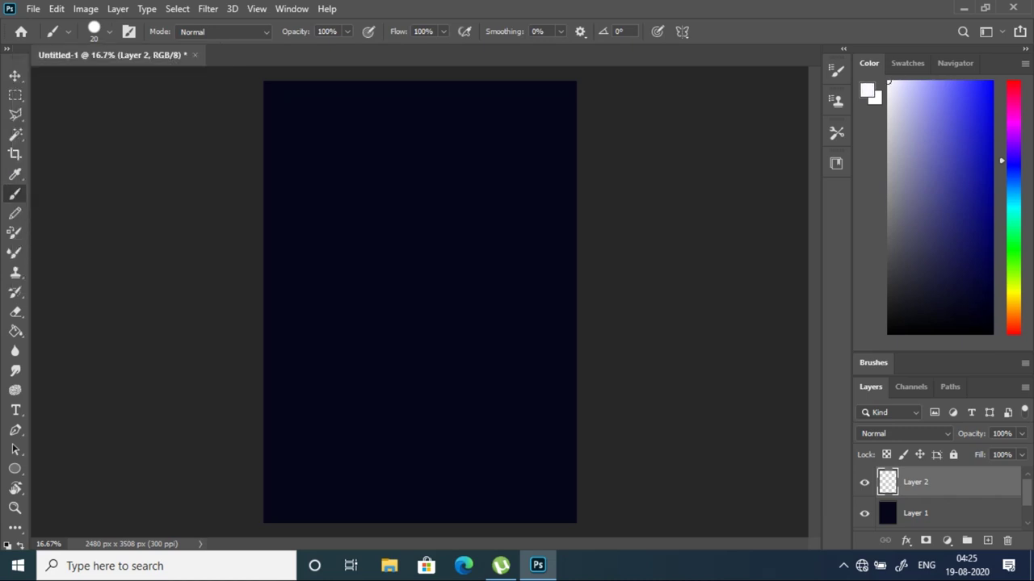
- Sketch the koi body and tail outline in white, undoing trial curves
mouse_move(426, 115)
left_mouse_down()
mouse_move(316, 422)
mouse_move(469, 283)
left_mouse_up()
mouse_move(300, 157)
left_mouse_down()
mouse_move(404, 234)
mouse_move(463, 310)
mouse_move(357, 227)
mouse_move(455, 315)
left_mouse_up()
key("ctrl+z")
key("ctrl+z")
key("ctrl+z")
mouse_move(300, 178)
left_mouse_down()
mouse_move(433, 258)
mouse_move(467, 306)
mouse_move(352, 136)
mouse_move(419, 121)
mouse_move(312, 167)
mouse_move(417, 123)
left_mouse_up()
key("ctrl+z")
key("ctrl+z")
- At brush size 152, fill the lower and upper-right body white
left_click(109, 31)
double_click(155, 62)
type("152")
key("Return")
left_click_drag(332, 473, 418, 373)
mouse_move(355, 420)
left_mouse_down()
mouse_move(440, 364)
mouse_move(331, 476)
mouse_move(444, 399)
mouse_move(428, 453)
mouse_move(452, 388)
mouse_move(364, 404)
mouse_move(323, 485)
left_mouse_up()
mouse_move(404, 364)
left_mouse_down()
mouse_move(464, 327)
mouse_move(466, 388)
mouse_move(472, 313)
left_mouse_up()
- Fill the tail region and the narrow section between body and tail white
left_click_drag(301, 193, 373, 131)
mouse_move(380, 165)
left_mouse_down()
mouse_move(339, 230)
mouse_move(307, 197)
left_mouse_up()
left_click_drag(331, 239, 391, 242)
mouse_move(400, 177)
left_mouse_down()
mouse_move(420, 234)
mouse_move(363, 242)
mouse_move(448, 262)
mouse_move(464, 278)
left_mouse_up()
left_click_drag(387, 137, 389, 178)
- Paint the narrow upper section at size 75 and the tail tip at size 55
left_click(109, 32)
left_click_drag(88, 97, 56, 97)
mouse_move(391, 131)
left_mouse_down()
mouse_move(407, 145)
mouse_move(398, 158)
mouse_move(413, 208)
mouse_move(448, 252)
mouse_move(472, 312)
left_mouse_up()
left_click(109, 31)
left_click_drag(45, 78, 40, 78)
left_click_drag(424, 112, 432, 102)
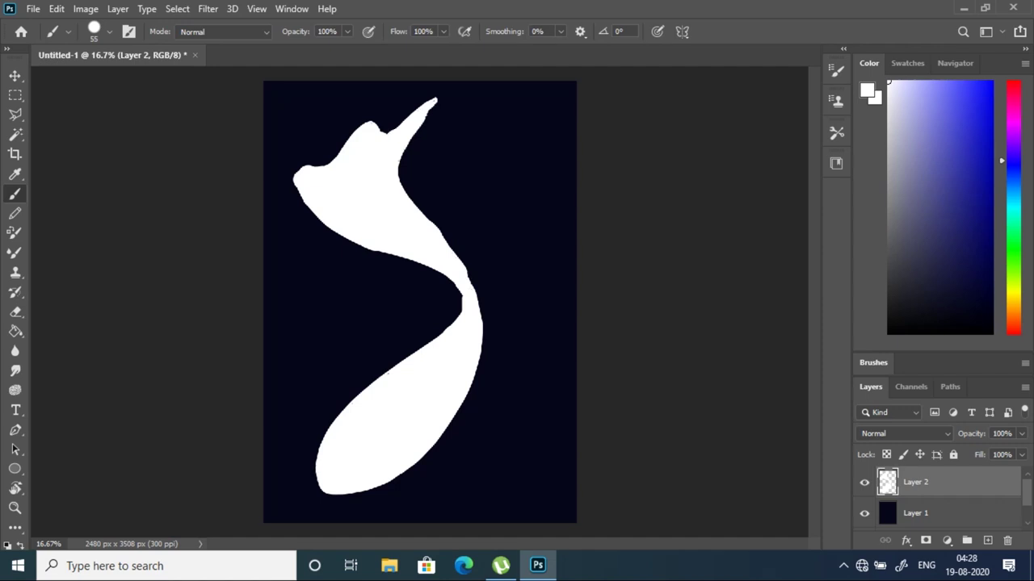
- Erase the upper tail toward translucent grey and float the document window
key("e")
mouse_move(331, 170)
left_mouse_down()
mouse_move(388, 137)
mouse_move(339, 202)
mouse_move(388, 154)
left_mouse_up()
left_click_drag(113, 55, 369, 77)
left_click_drag(436, 138, 364, 218)
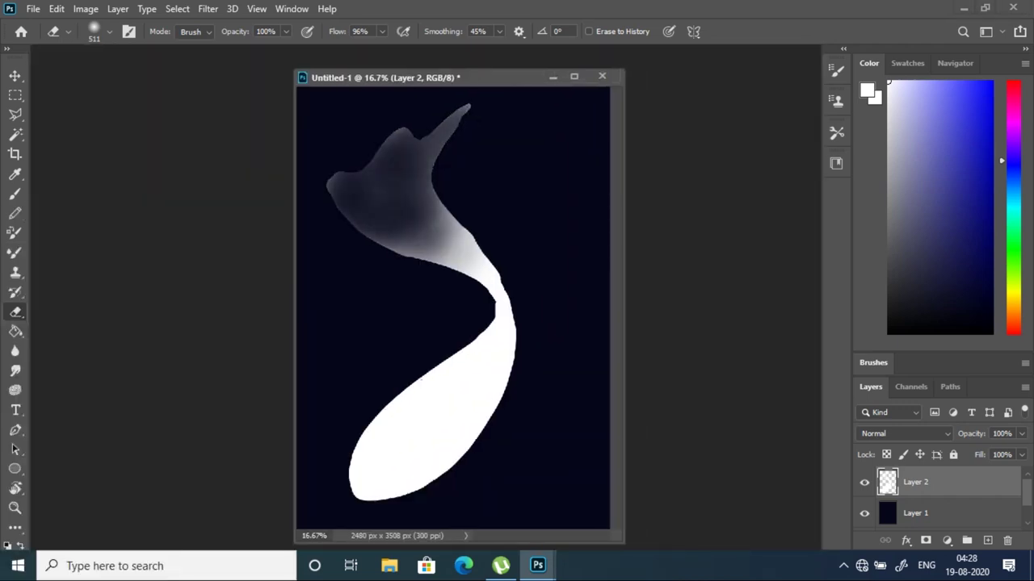
- Trace a thin white edge along the tail and an inner curve across it
mouse_move(103, 270)
left_mouse_down()
mouse_move(269, 410)
mouse_move(353, 435)
left_mouse_up()
left_click_drag(383, 106, 317, 208)
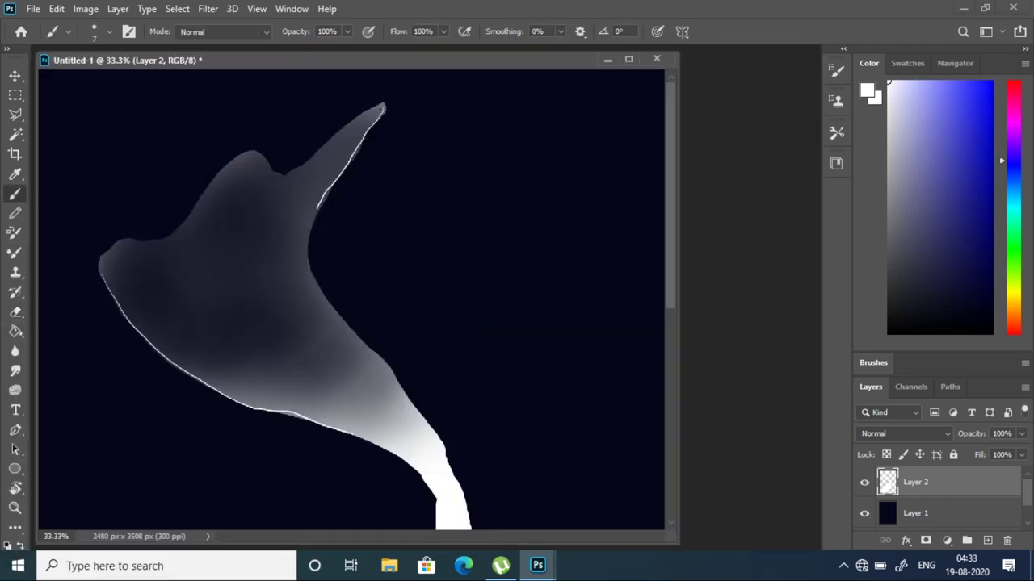
left_click_drag(384, 107, 420, 429)
left_click_drag(295, 170, 403, 412)
- Draw faint white rays through the tail down to its base, undoing misplaced strokes
mouse_move(218, 184)
left_mouse_down()
mouse_move(436, 501)
mouse_move(203, 257)
mouse_move(415, 452)
left_mouse_up()
key("ctrl+z")
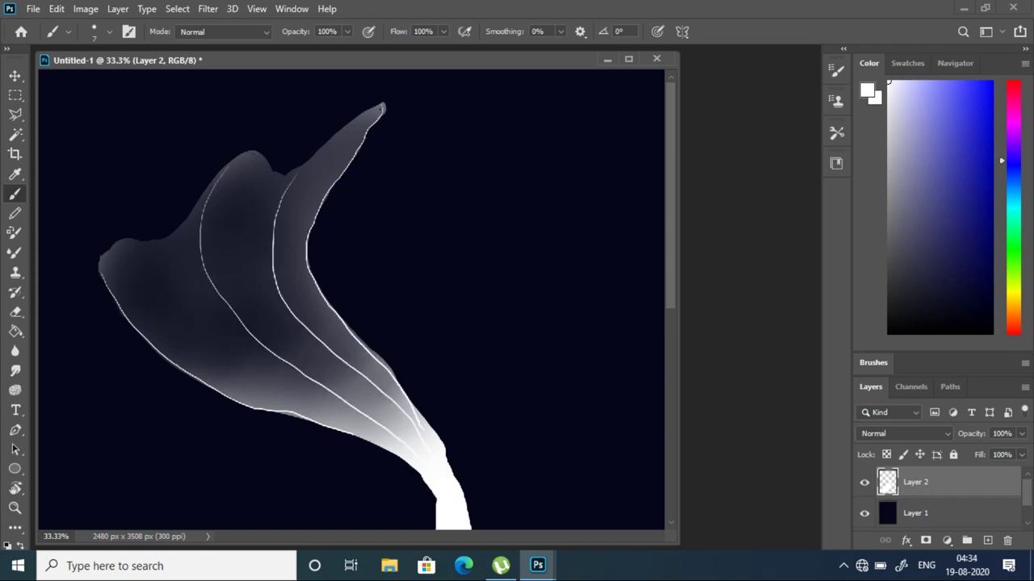
left_click_drag(150, 242, 407, 447)
left_click_drag(199, 305, 325, 403)
key("ctrl+z")
left_click_drag(246, 355, 349, 422)
left_click_drag(267, 178, 359, 411)
left_click_drag(312, 170, 417, 433)
key("ctrl+z")
left_click_drag(250, 165, 408, 432)
key("ctrl+z")
left_click_drag(239, 194, 402, 439)
- Softly erase to dim the rays and tail edges, then zoom out to review
key("e")
left_click_drag(275, 169, 210, 315)
left_click_drag(137, 242, 420, 453)
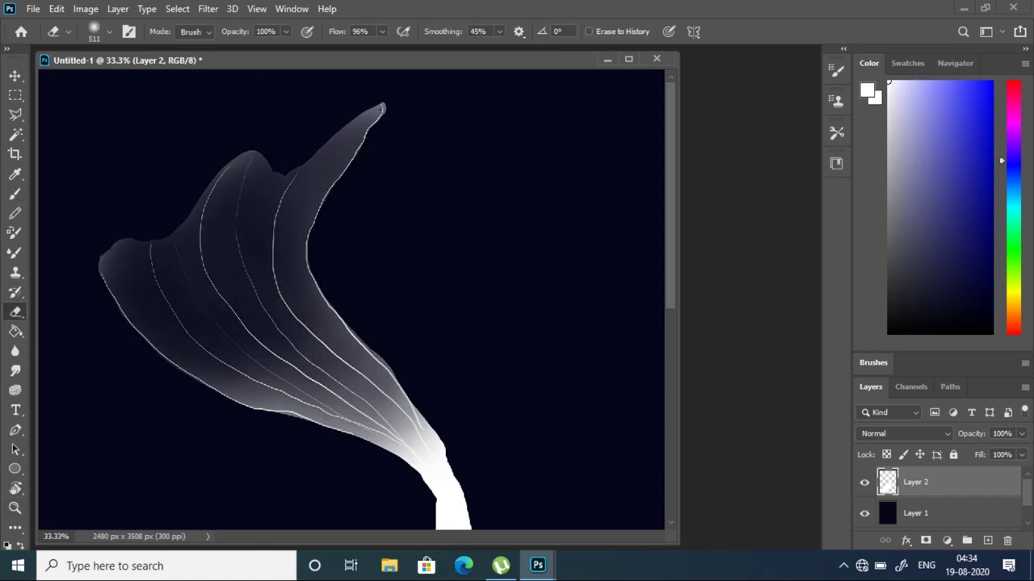
left_click_drag(380, 105, 311, 255)
key("z")
key("ctrl+minus")
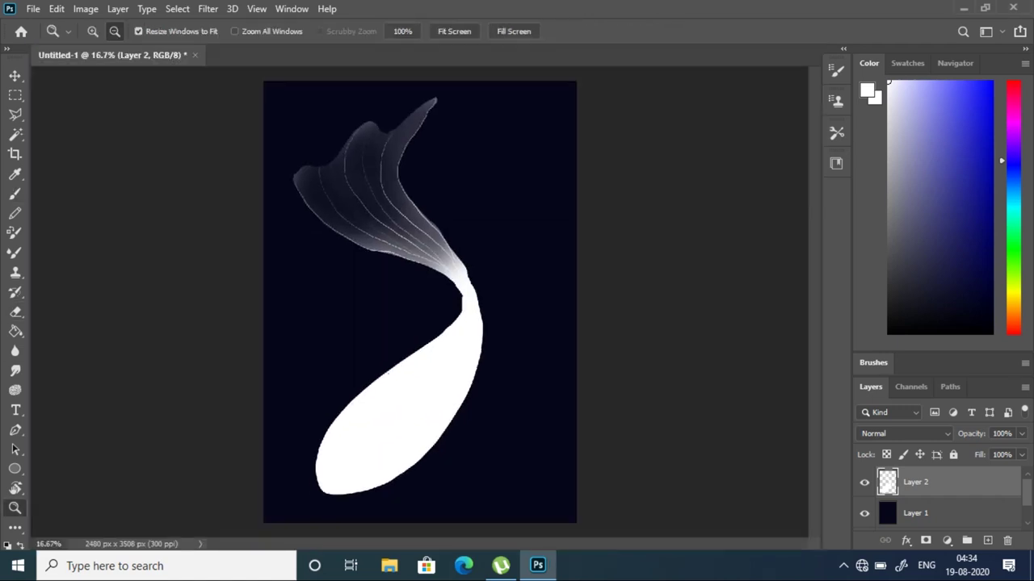
key("ctrl+plus")
key("ctrl+plus")
- Outline the lower and right-side red patches with a size-14 red brush
key("x")
key("b")
left_click(101, 31)
type("14")
key("Return")
mouse_move(279, 502)
left_mouse_down()
mouse_move(300, 474)
mouse_move(463, 391)
left_mouse_up()
mouse_move(514, 311)
left_mouse_down()
mouse_move(442, 306)
mouse_move(540, 144)
left_mouse_up()
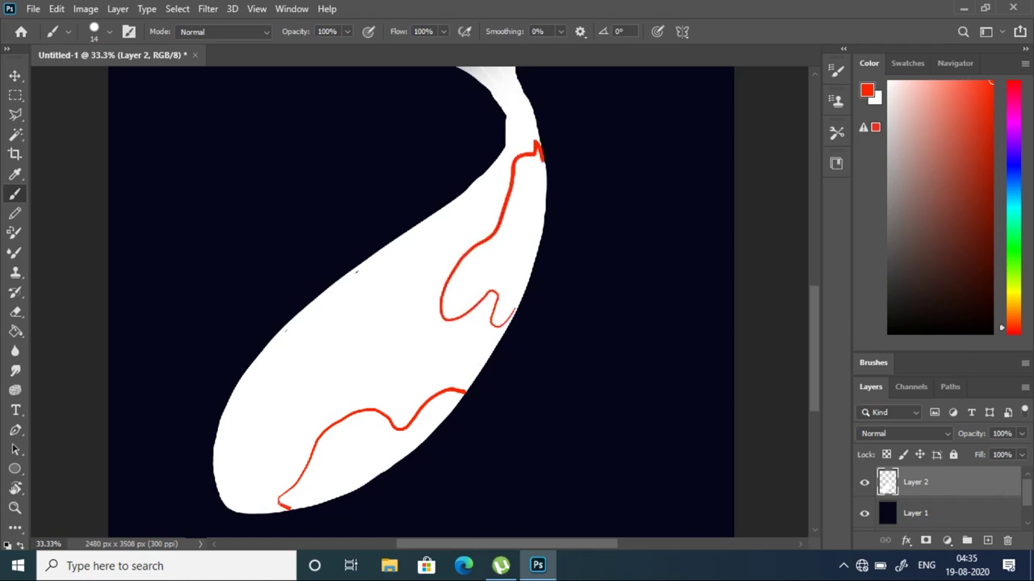
- With brush size 97, fill the lower red patch solid
left_click(110, 31)
type("97")
key("Return")
mouse_move(359, 432)
left_mouse_down()
mouse_move(311, 473)
mouse_move(327, 476)
mouse_move(284, 502)
mouse_move(327, 468)
mouse_move(367, 457)
mouse_move(347, 492)
mouse_move(428, 410)
mouse_move(407, 452)
mouse_move(461, 394)
left_mouse_up()
scroll(380, 303, "up", 2)
mouse_move(451, 343)
left_mouse_down()
mouse_move(537, 202)
mouse_move(515, 283)
mouse_move(446, 355)
mouse_move(493, 343)
mouse_move(503, 370)
left_mouse_up()
key("ctrl+z")
key("ctrl+z")
key("ctrl+z")
- Paint and widen the right-side red patch, filling the white notch inside it
mouse_move(451, 345)
left_mouse_down()
mouse_move(537, 202)
mouse_move(524, 266)
left_mouse_up()
left_click_drag(543, 228, 517, 314)
left_click_drag(541, 273, 509, 355)
left_click_drag(508, 279, 445, 363)
left_click_drag(484, 331, 472, 360)
mouse_move(507, 297)
left_mouse_down()
mouse_move(493, 335)
mouse_move(502, 365)
left_mouse_up()
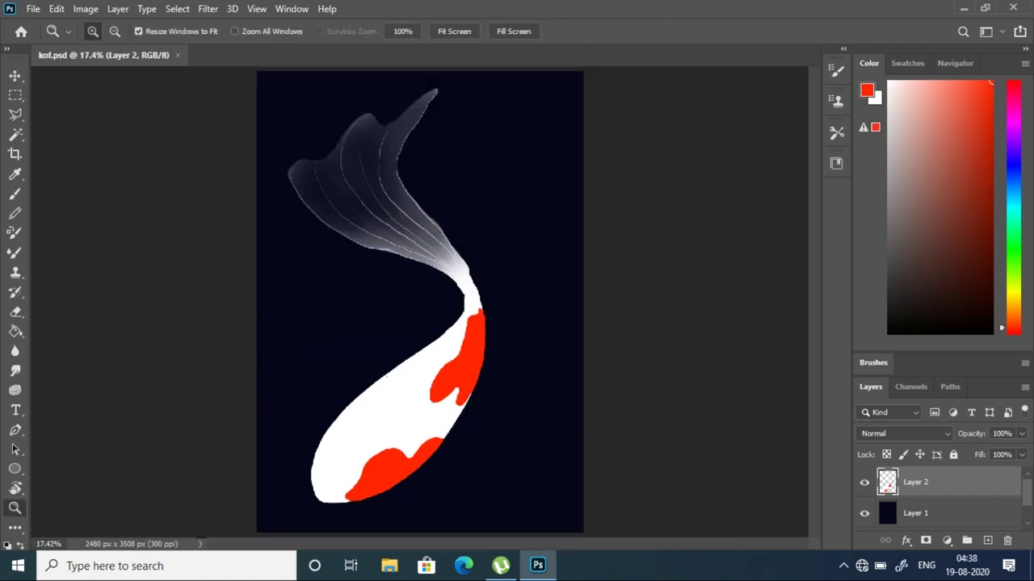
- Outline the side fin's edges with a 12 px white brush, undoing stray strokes
key("b")
left_click(68, 31)
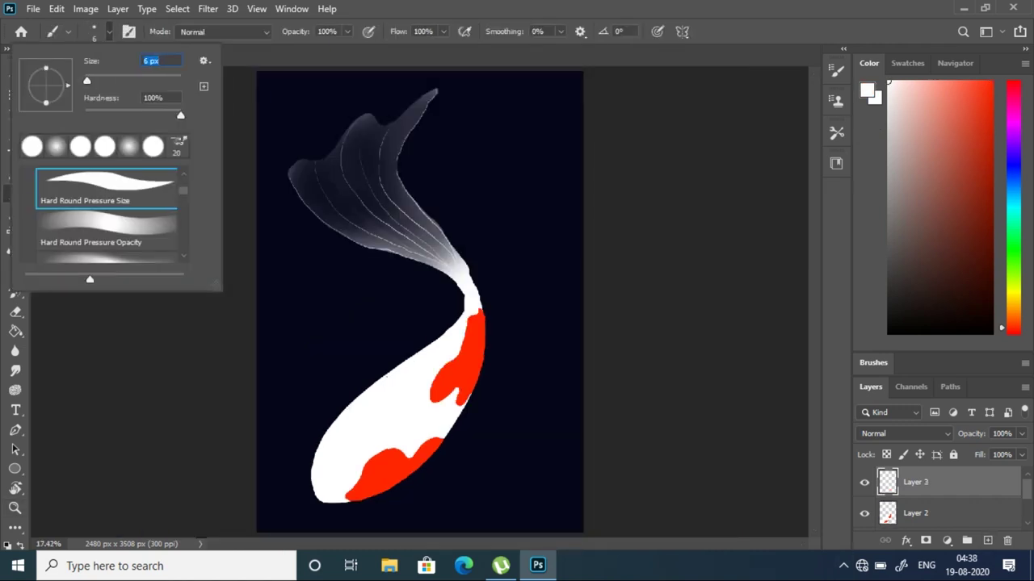
key("Up")
key("Up")
key("Up")
key("Return")
left_click_drag(367, 305, 343, 410)
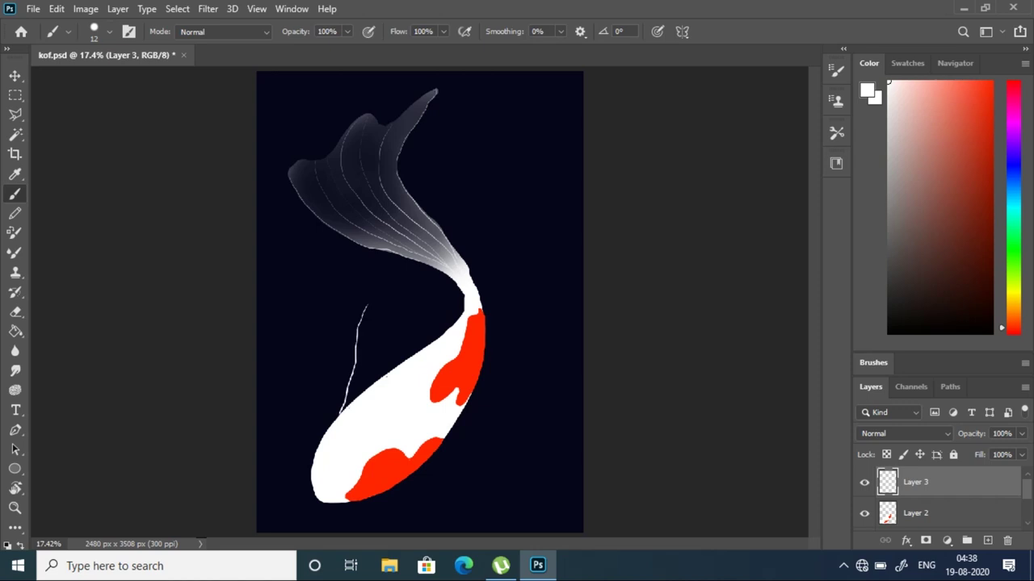
mouse_move(366, 306)
left_mouse_down()
mouse_move(423, 315)
mouse_move(488, 271)
left_mouse_up()
key("ctrl+z")
key("ctrl+z")
left_click_drag(385, 302, 331, 424)
left_click_drag(404, 320, 476, 274)
key("ctrl+z")
left_click_drag(385, 304, 443, 319)
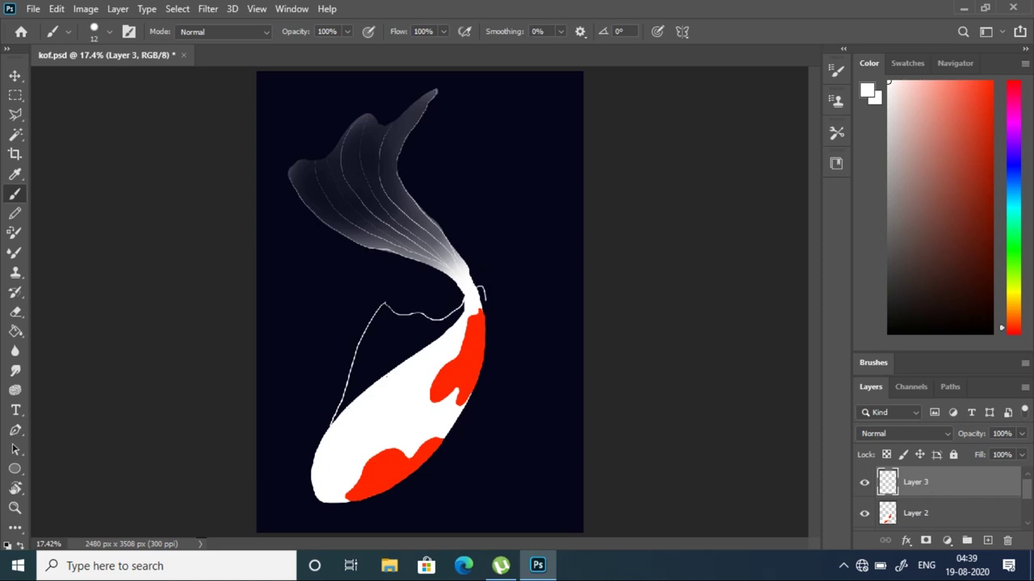
- Fill the fin white with a size-78 brush and move Layer 3 beneath the body layer
left_click(109, 31)
left_click_drag(109, 80, 121, 81)
mouse_move(380, 333)
left_mouse_down()
mouse_move(365, 355)
mouse_move(381, 310)
mouse_move(354, 384)
mouse_move(397, 342)
left_mouse_up()
left_click_drag(364, 389, 421, 331)
mouse_move(375, 355)
left_mouse_down()
mouse_move(408, 314)
mouse_move(444, 345)
mouse_move(481, 292)
left_mouse_up()
key("ctrl+bracketleft")
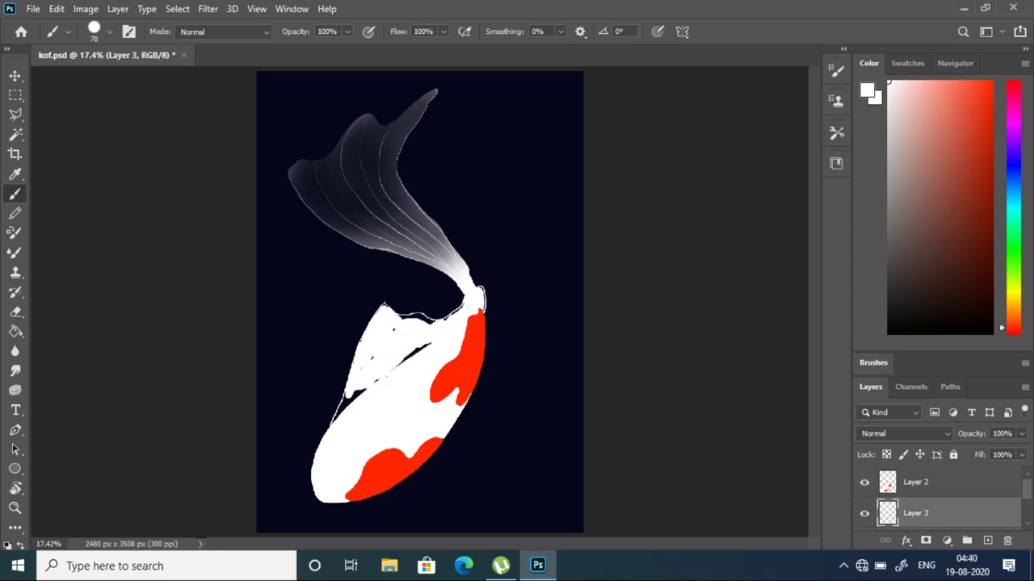
left_click_drag(428, 348, 348, 400)
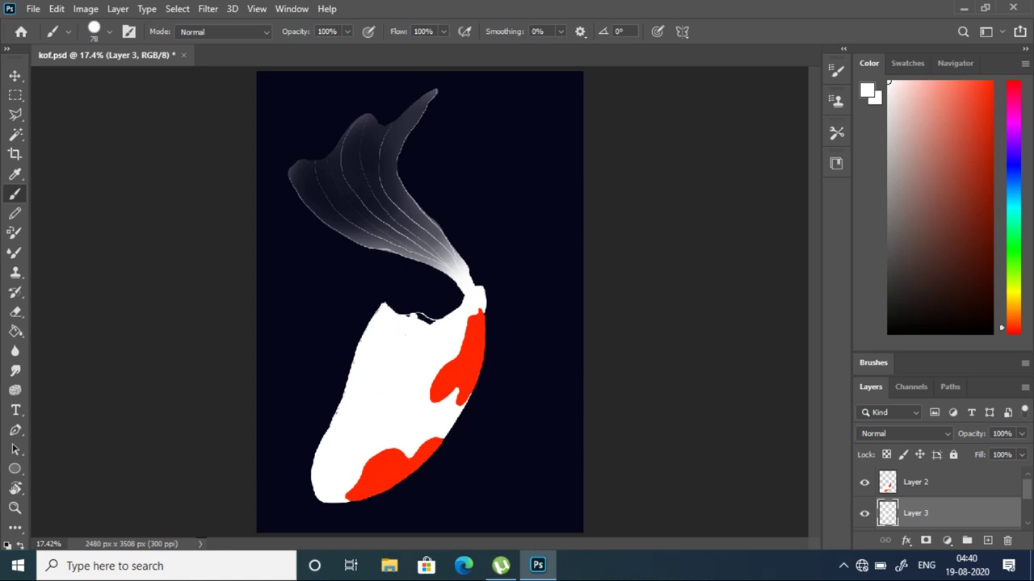
- Fade the fin into the dark background with the Eraser, then paint thin white rays across it
key("e")
left_click_drag(436, 307, 349, 393)
left_click_drag(481, 292, 348, 392)
key("b")
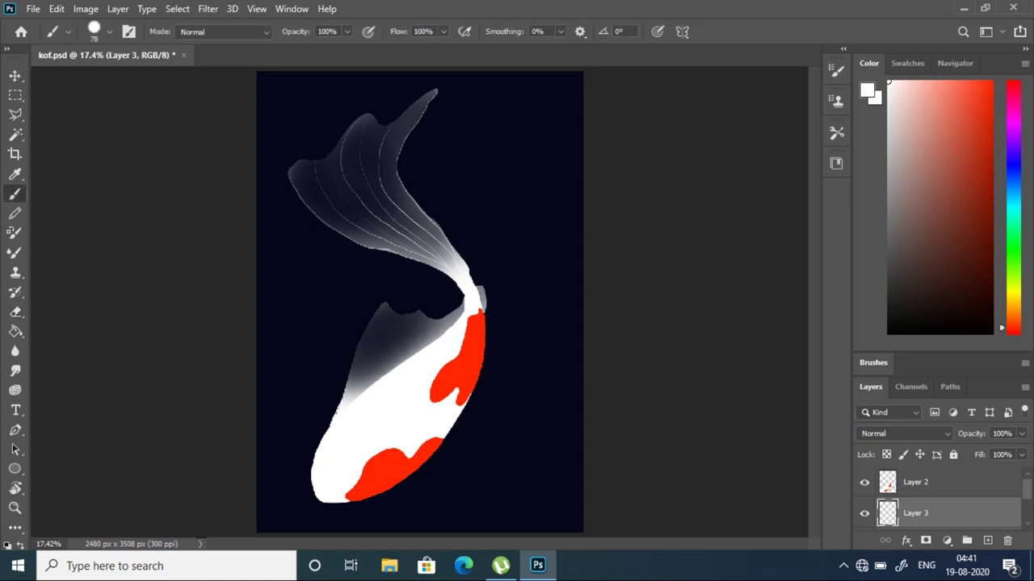
left_click(93, 31)
key("Return")
left_click_drag(380, 303, 362, 327)
mouse_move(415, 313)
left_mouse_down()
mouse_move(351, 393)
mouse_move(368, 384)
left_mouse_up()
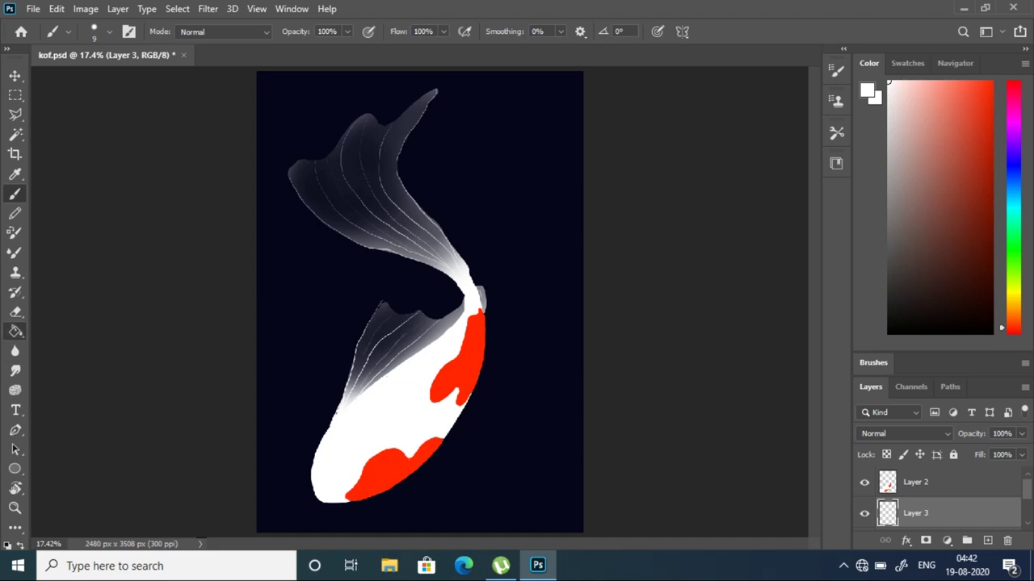
key("e")
left_click(33, 8)
- Save the painting as kof.psd and add a new layer for the lower fin
left_click(37, 178)
left_click(987, 540)
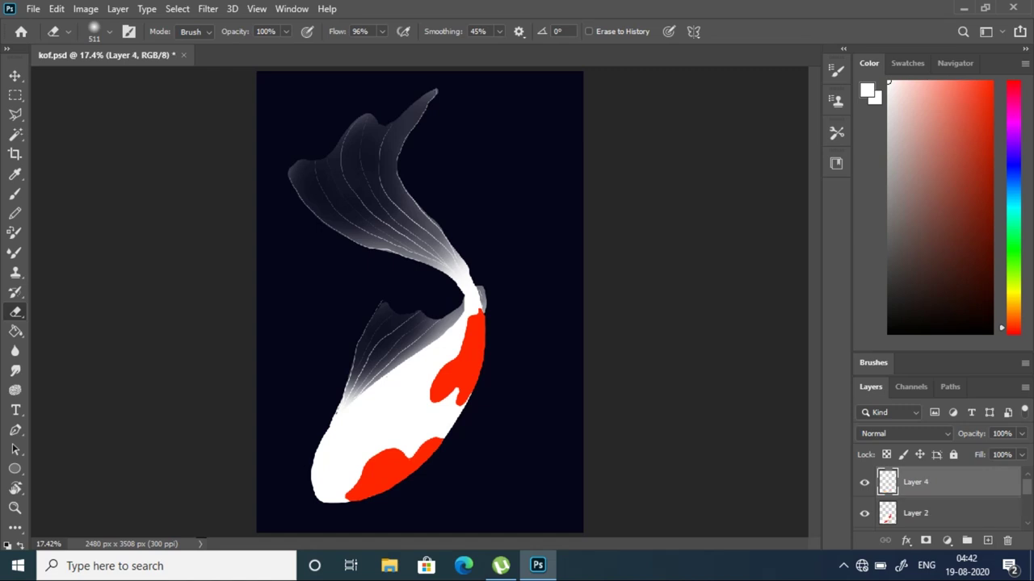
key("b")
left_click(109, 31)
key("Return")
- Sketch the curved fin outline below the koi's belly, redrawing it until it fits
left_click_drag(554, 277, 446, 454)
key("ctrl+z")
left_click_drag(568, 344, 384, 475)
key("ctrl+z")
mouse_move(550, 370)
left_mouse_down()
mouse_move(374, 483)
mouse_move(491, 374)
mouse_move(553, 369)
left_mouse_up()
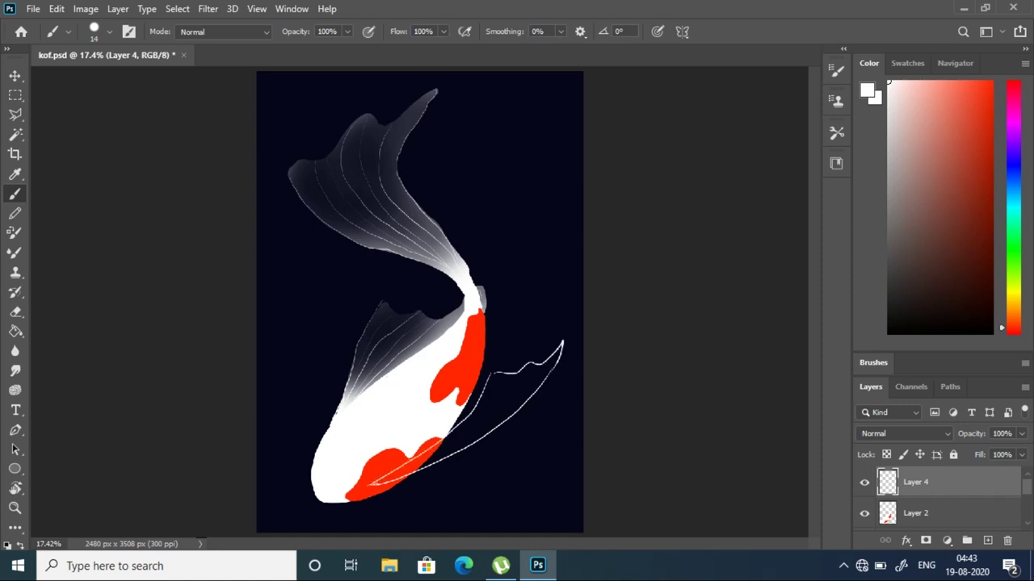
key("ctrl+z")
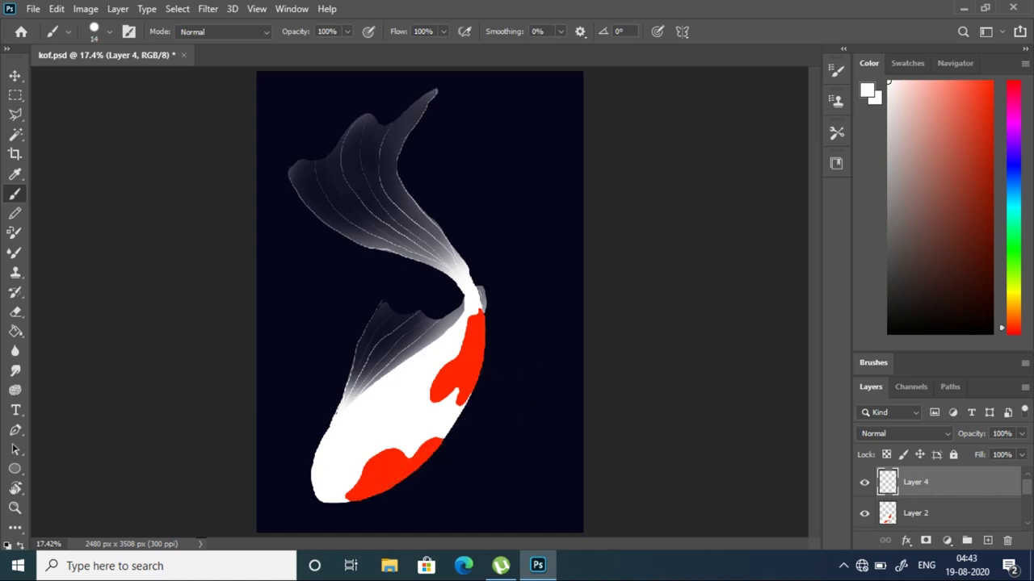
left_click_drag(556, 373, 378, 488)
mouse_move(492, 374)
left_mouse_down()
mouse_move(378, 488)
mouse_move(561, 340)
left_mouse_up()
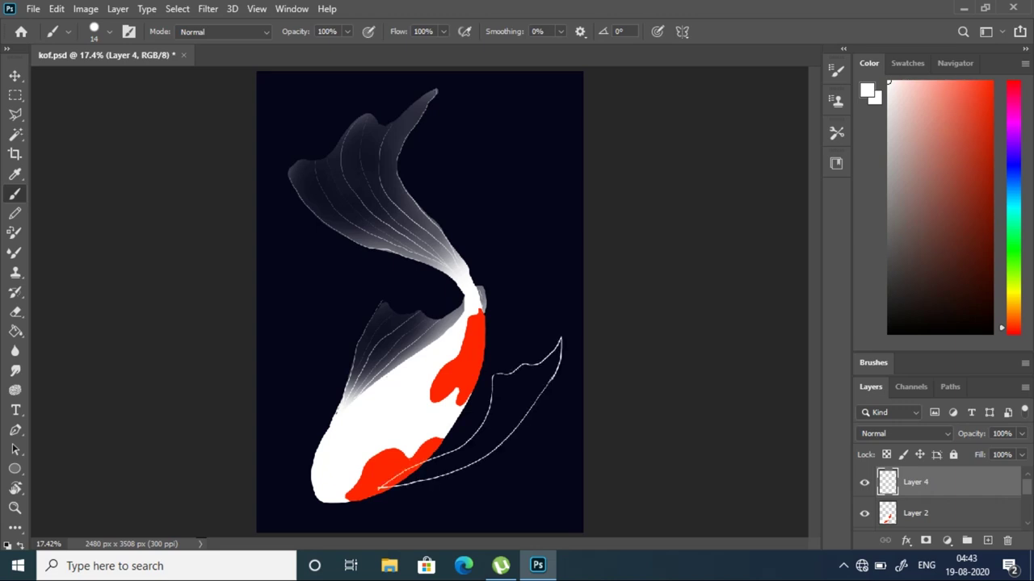
key("ctrl+z")
left_click_drag(483, 373, 378, 488)
left_click_drag(536, 374, 559, 349)
- Fill the fin shape solid white with a size-66 brush
left_click(69, 32)
left_click_drag(25, 72, 49, 73)
mouse_move(486, 378)
left_mouse_down()
mouse_move(477, 440)
mouse_move(510, 380)
mouse_move(524, 383)
mouse_move(556, 360)
mouse_move(517, 420)
mouse_move(458, 467)
mouse_move(511, 433)
mouse_move(420, 481)
mouse_move(469, 428)
mouse_move(478, 391)
left_mouse_up()
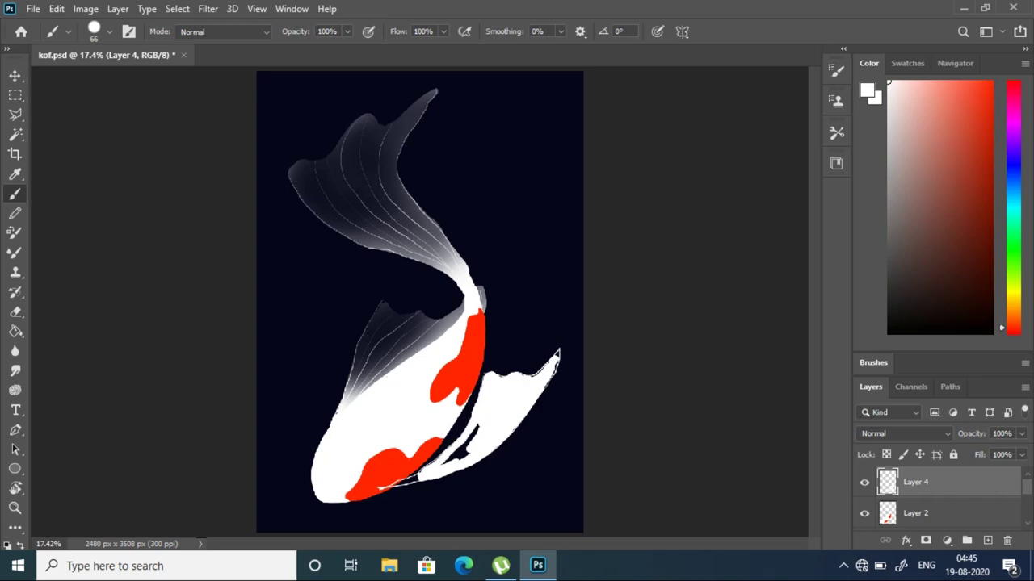
left_click_drag(474, 428, 465, 456)
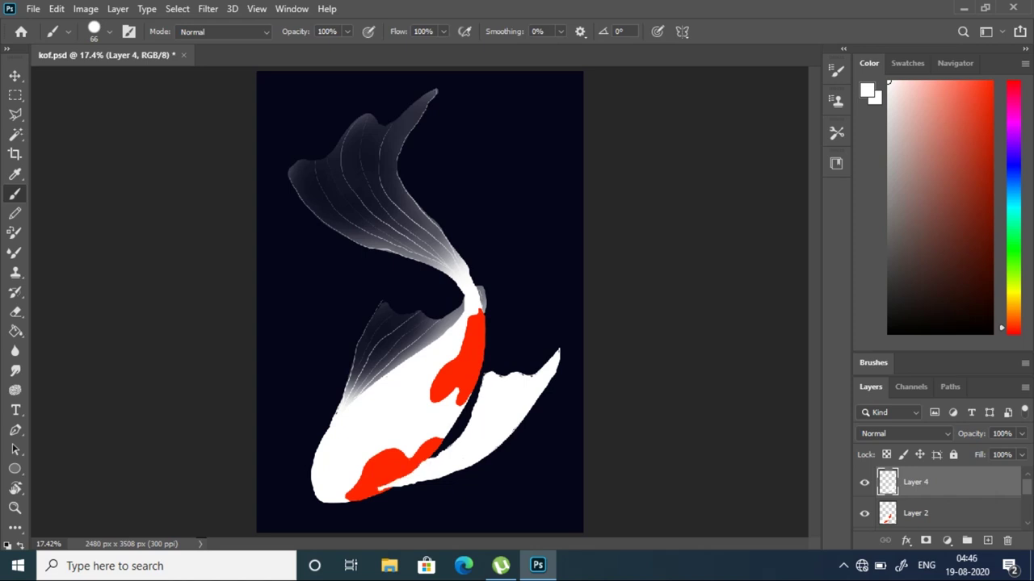
- Fade the fin with the Eraser so it looks translucent, then set the brush to size 10
key("e")
left_click_drag(553, 359, 444, 469)
left_click(109, 31)
key("Escape")
key("b")
left_click(109, 31)
key("Return")
- Paint thin bright ray lines across the fin and brighten its inner edge near the body
left_click_drag(553, 376, 504, 441)
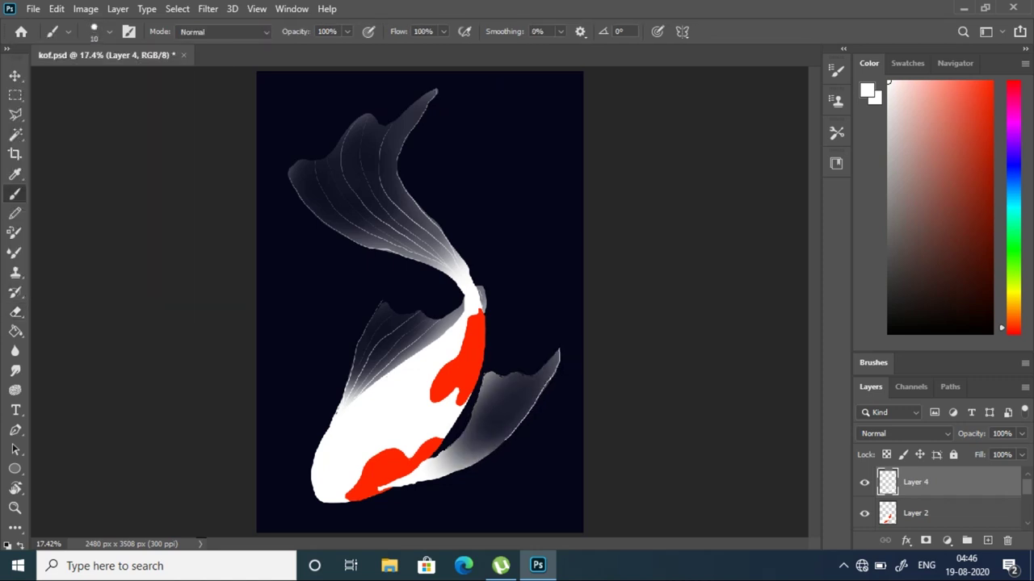
left_click_drag(492, 378, 443, 463)
mouse_move(518, 382)
left_mouse_down()
mouse_move(486, 434)
mouse_move(439, 467)
left_mouse_up()
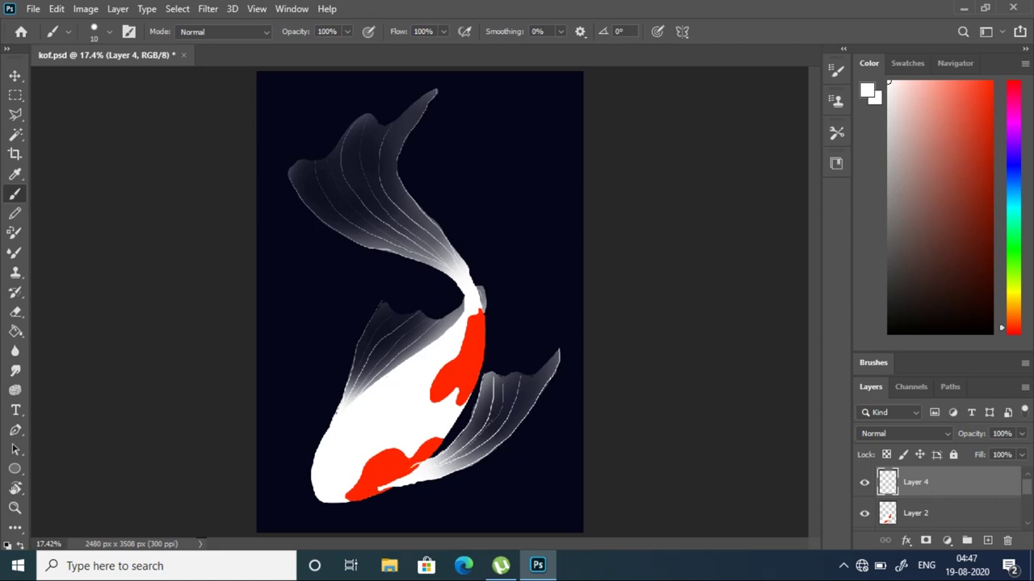
key("ctrl+z")
key("ctrl+z")
key("ctrl+z")
left_click_drag(479, 378, 444, 453)
left_click_drag(528, 379, 442, 467)
left_click_drag(499, 388, 439, 462)
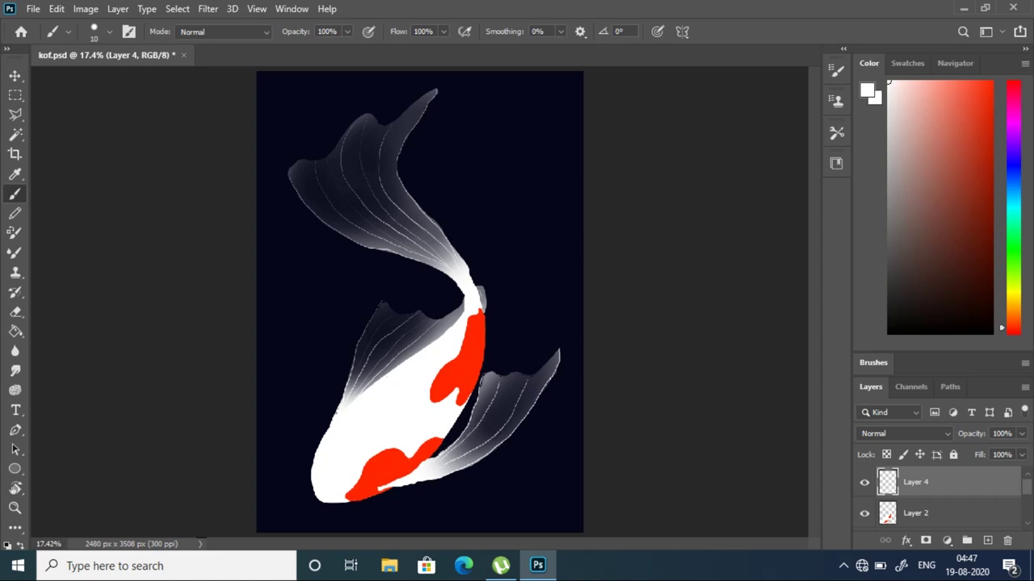
key("e")
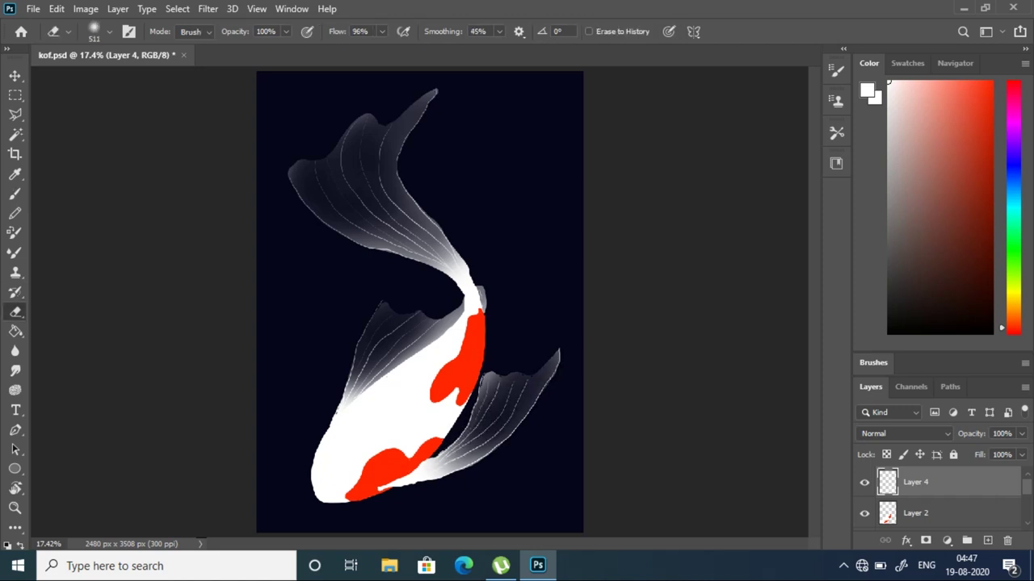
left_click(986, 541)
- Paint two white fin shapes beside the tail base with a size-51 brush
key("b")
left_click(109, 31)
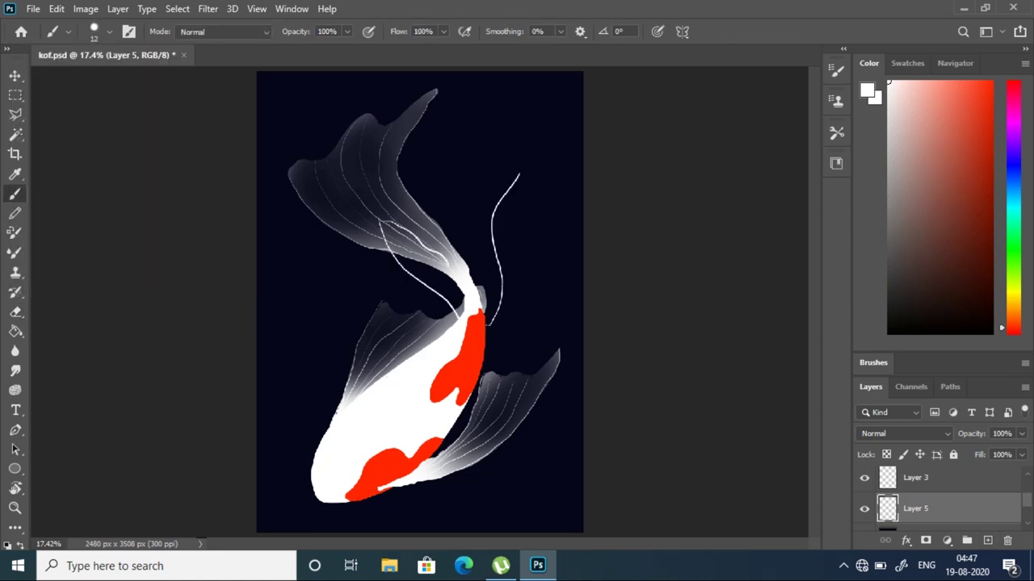
left_click(108, 32)
double_click(32, 145)
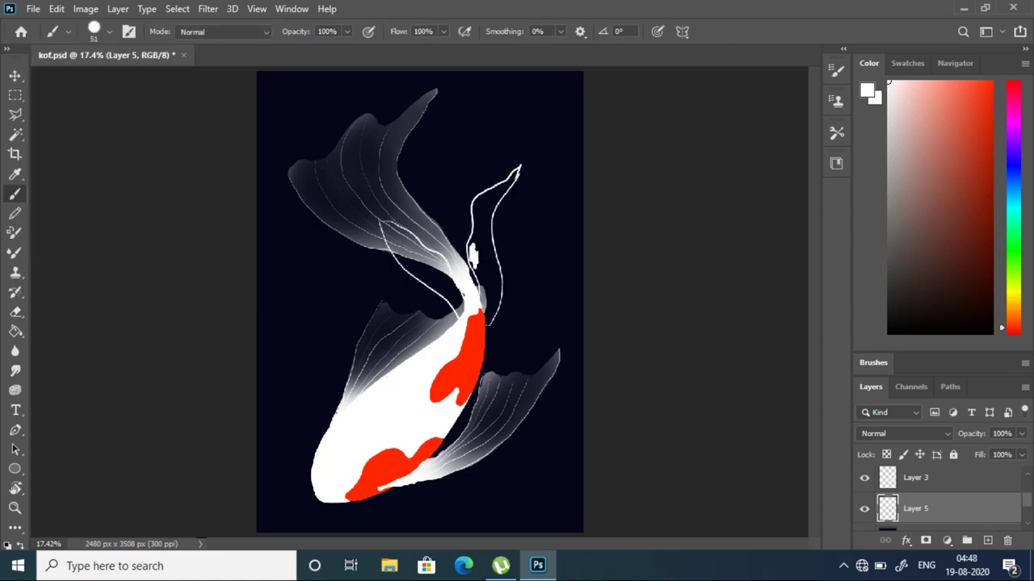
left_click_drag(474, 267, 501, 187)
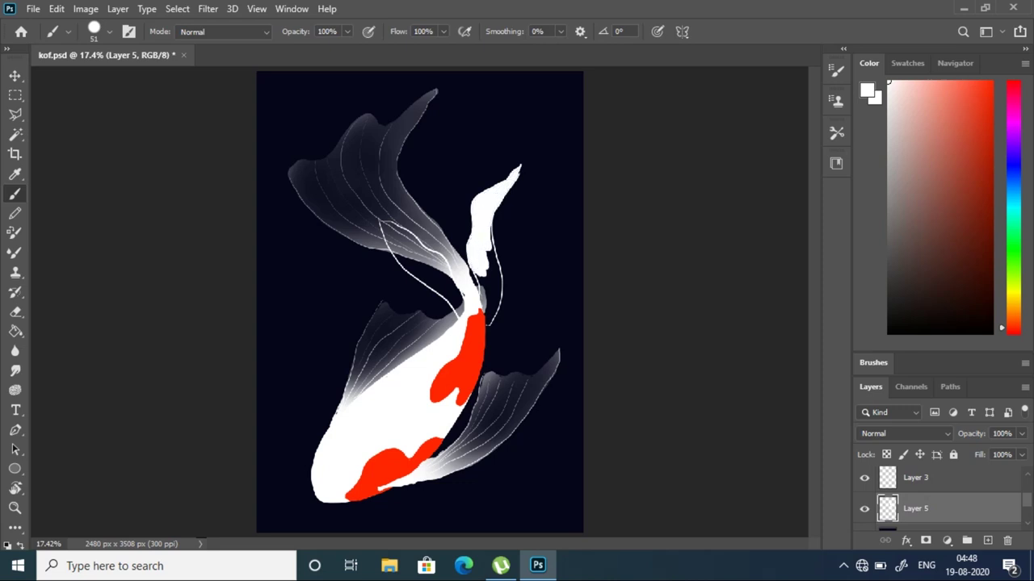
left_click_drag(498, 238, 484, 307)
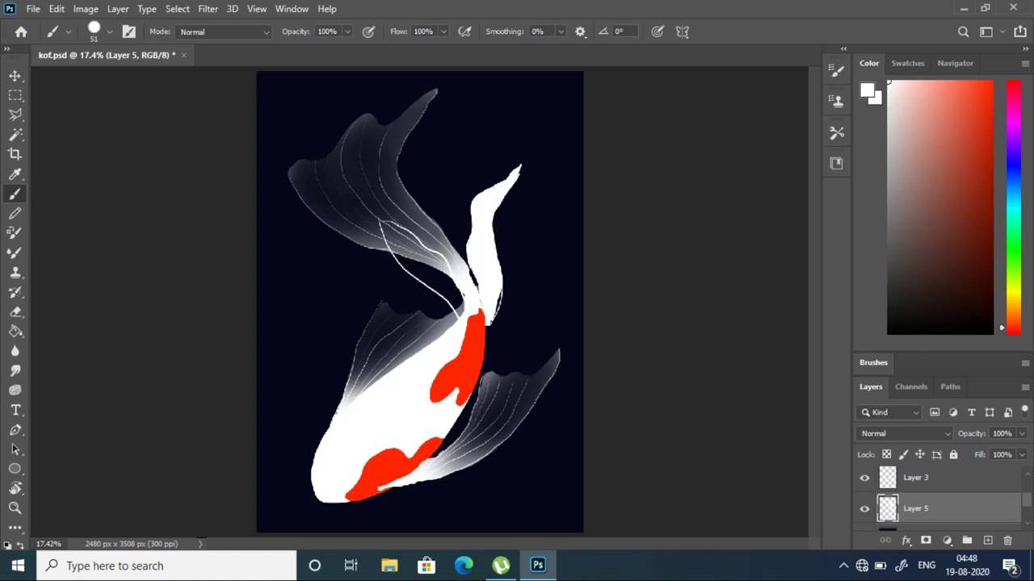
left_click_drag(386, 228, 440, 286)
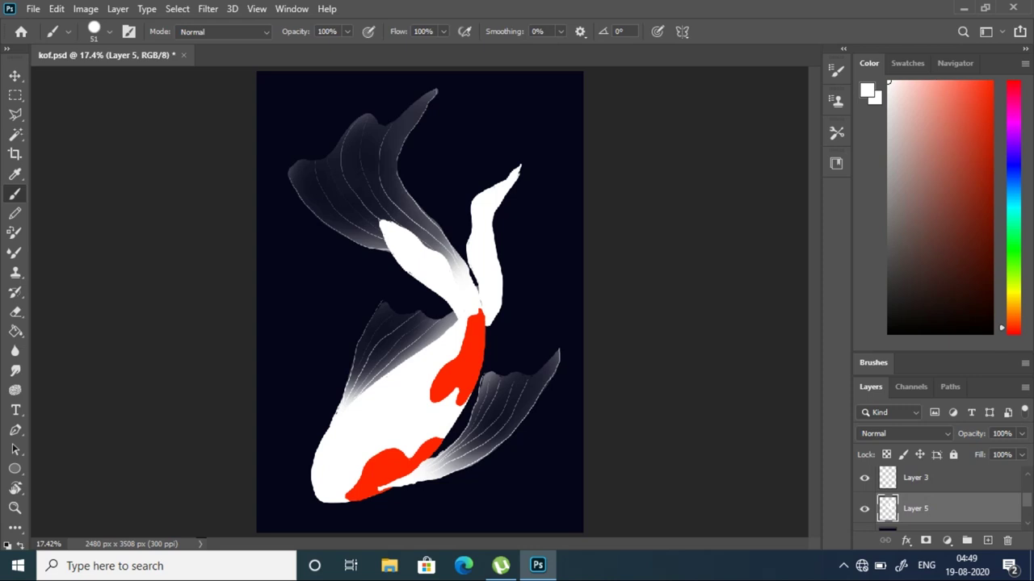
- Fade the new tail fins with the Eraser and ready a size-9 brush for ray lines
key("e")
left_click_drag(388, 230, 448, 287)
left_click_drag(515, 171, 483, 287)
key("b")
left_click(109, 31)
key("Return")
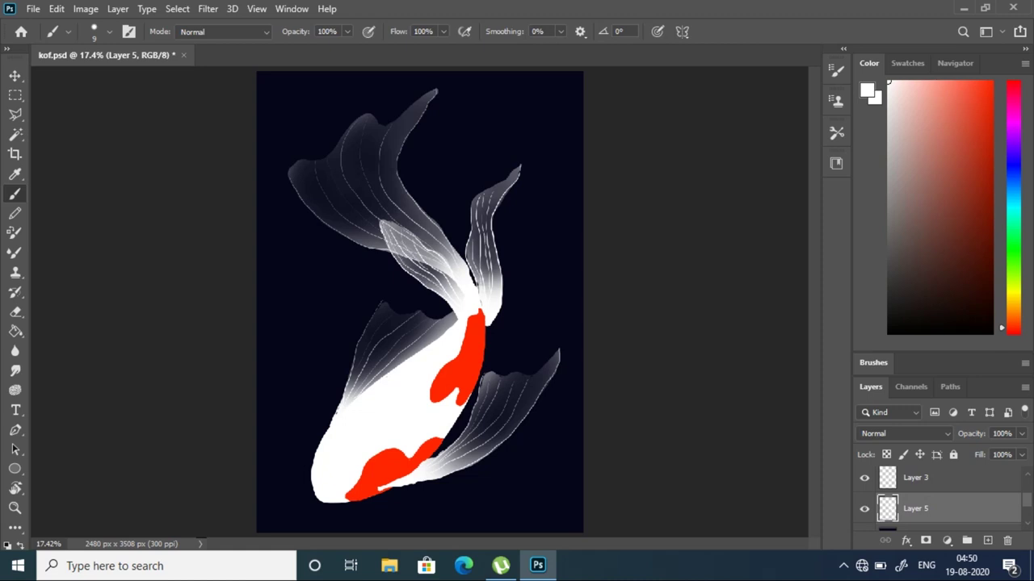
key("e")
- Save kof.psd and select Layer 2 with the red patches
left_click(33, 8)
left_click(46, 176)
key("alt+bracketleft")
key("alt+bracketleft")
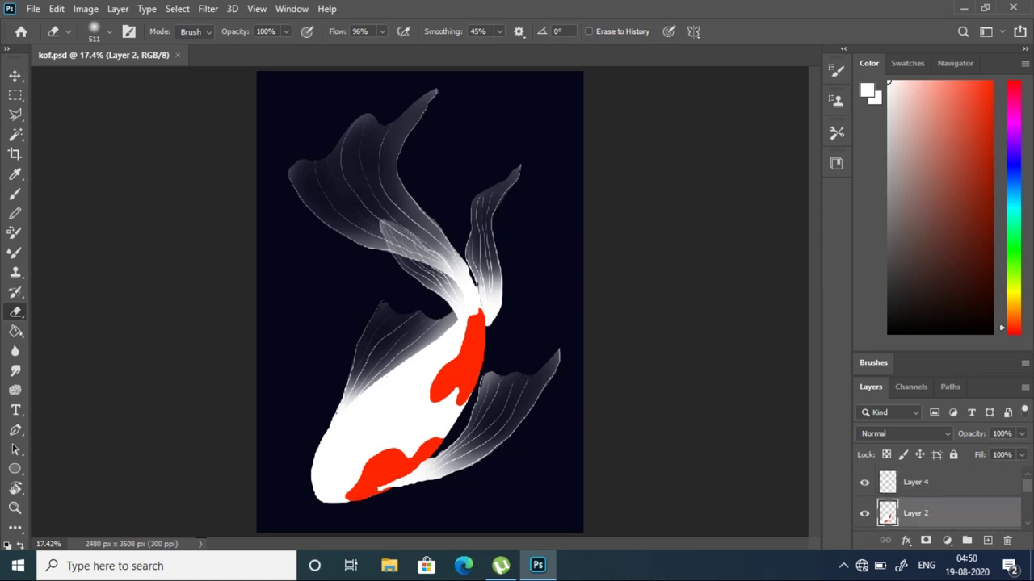
- Sample a dark red and set a soft size-70 brush, zoomed in on the red patches
key("i")
left_click(979, 209)
key("b")
left_click(69, 31)
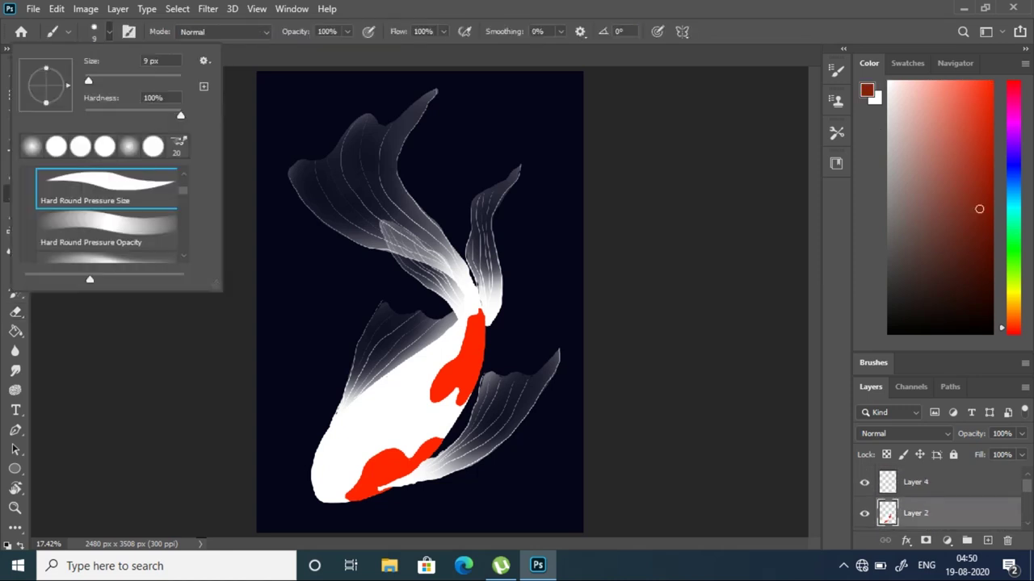
left_click(105, 231)
left_click(15, 508)
left_click(347, 495)
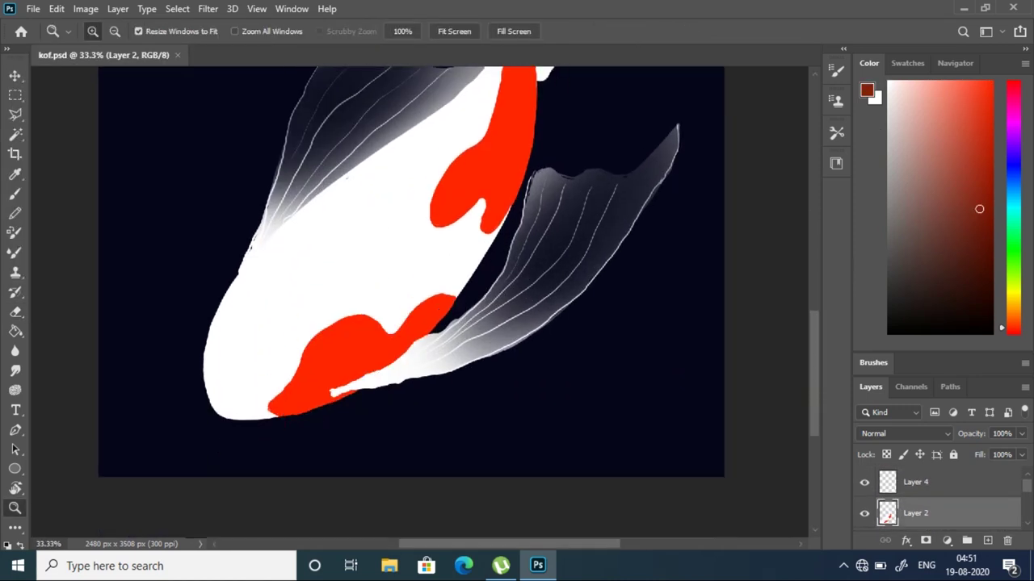
key("b")
left_click(68, 31)
double_click(105, 202)
- Shade the red patches with dark red, then add a lighter orange-red highlight on the upper patch
mouse_move(297, 408)
left_mouse_down()
mouse_move(448, 299)
mouse_move(395, 344)
left_mouse_up()
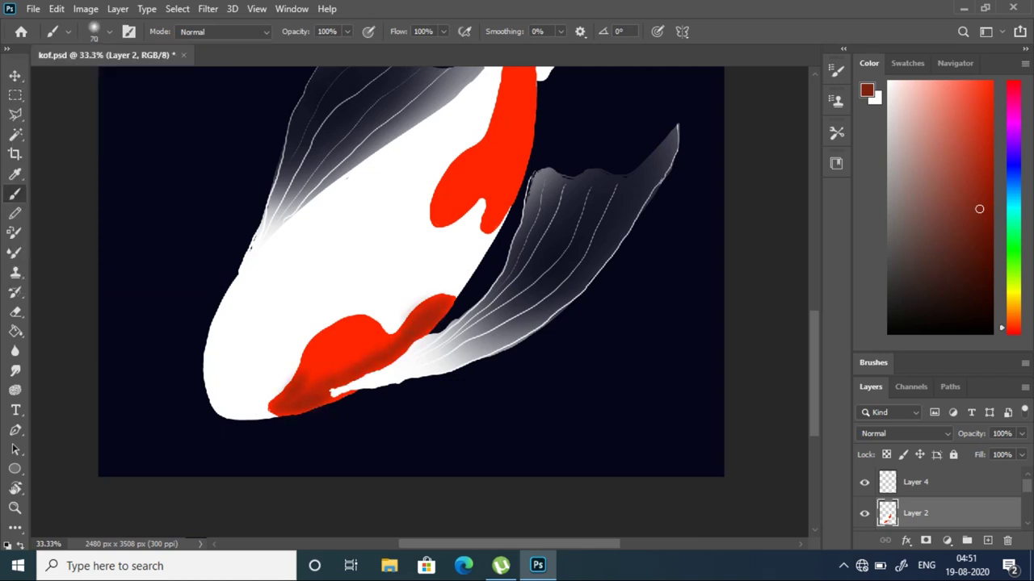
scroll(412, 299, "up", 3)
mouse_move(528, 136)
left_mouse_down()
mouse_move(530, 200)
mouse_move(494, 309)
mouse_move(517, 150)
mouse_move(510, 162)
left_mouse_up()
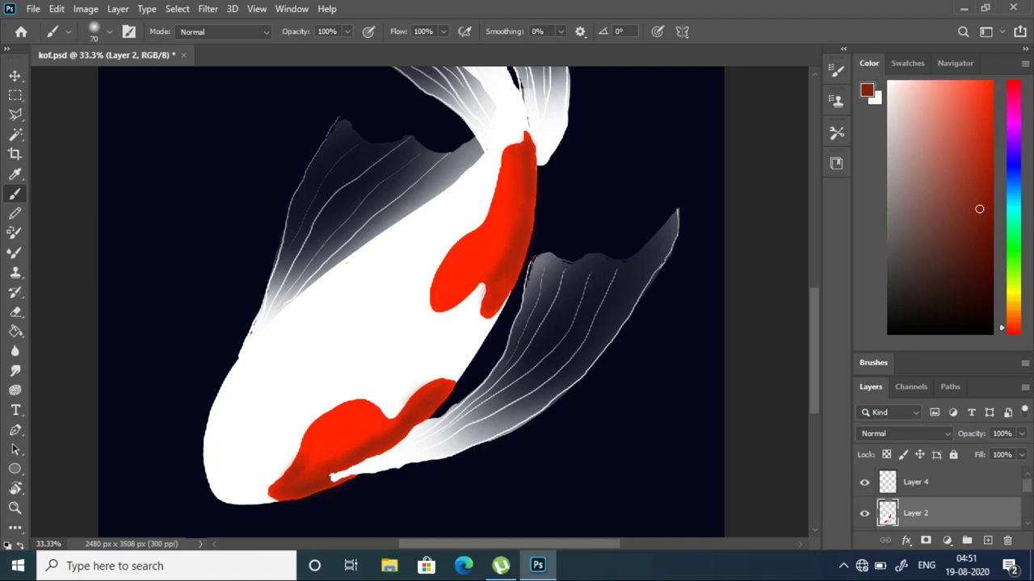
left_click_drag(979, 210, 991, 82)
left_click(965, 84)
left_click_drag(517, 177, 501, 238)
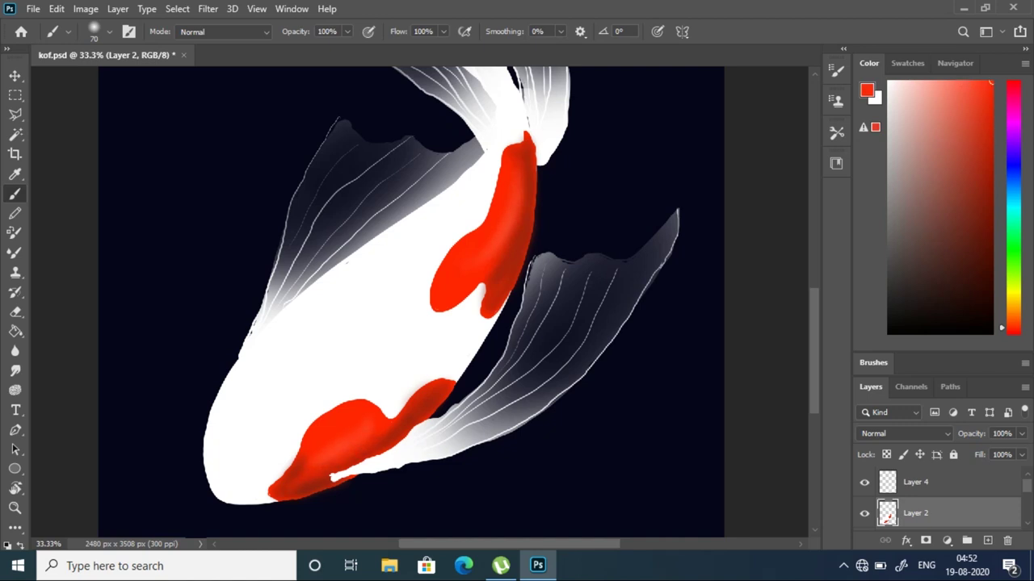
- Fit the whole painting on screen and add new empty Layer 6
key("z")
key("ctrl+0")
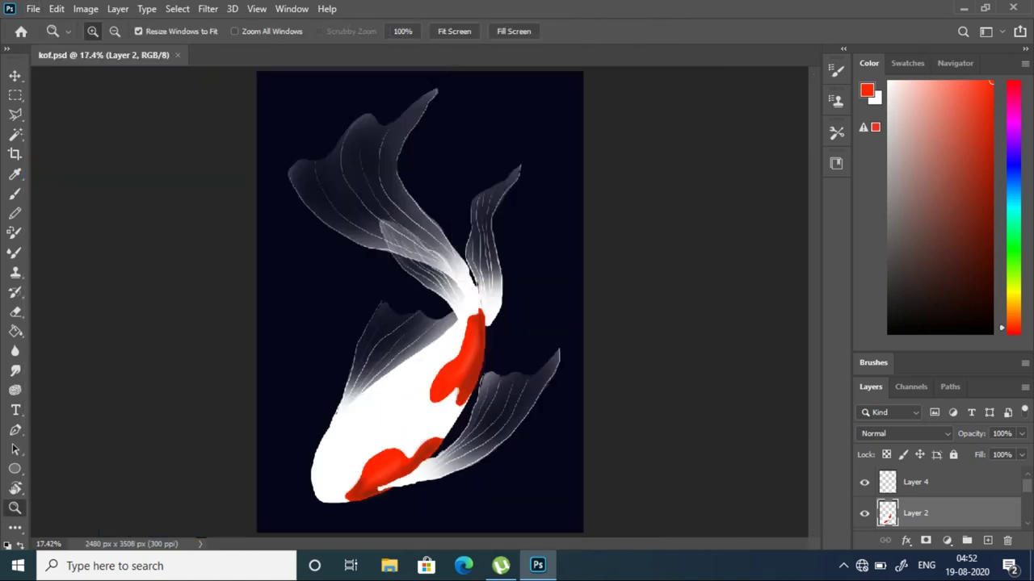
left_click(987, 540)
- Paint the koi's eye on the head patch with the Soft Round Pressure Size brush
key("x")
key("b")
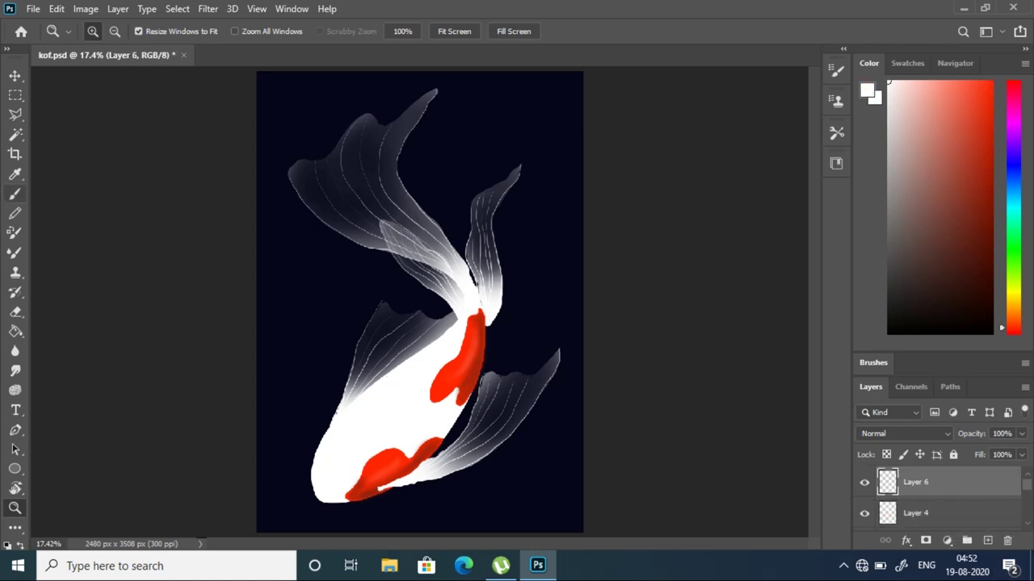
left_click(110, 31)
left_click(108, 220)
key("z")
triple_click(388, 460)
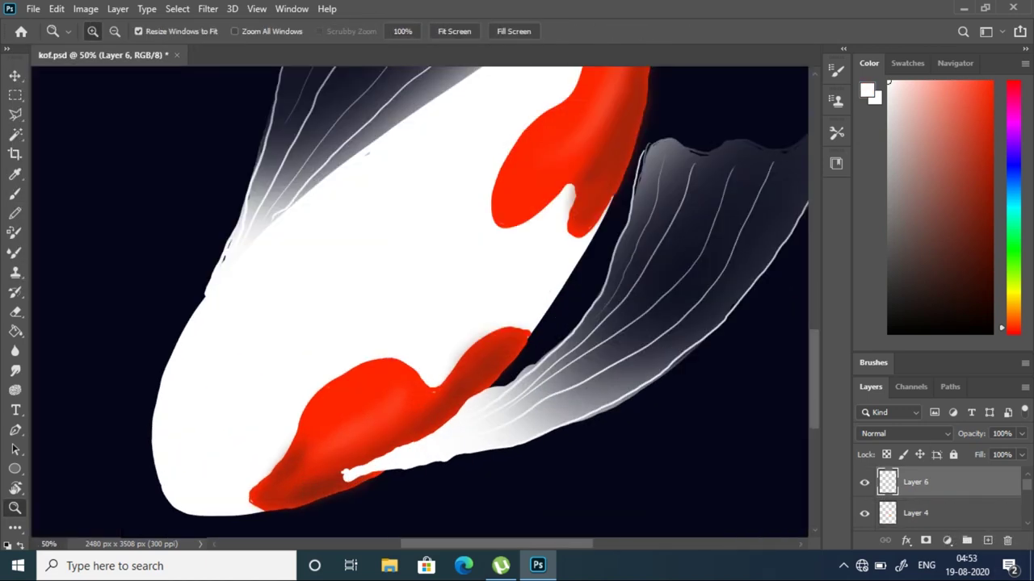
key("b")
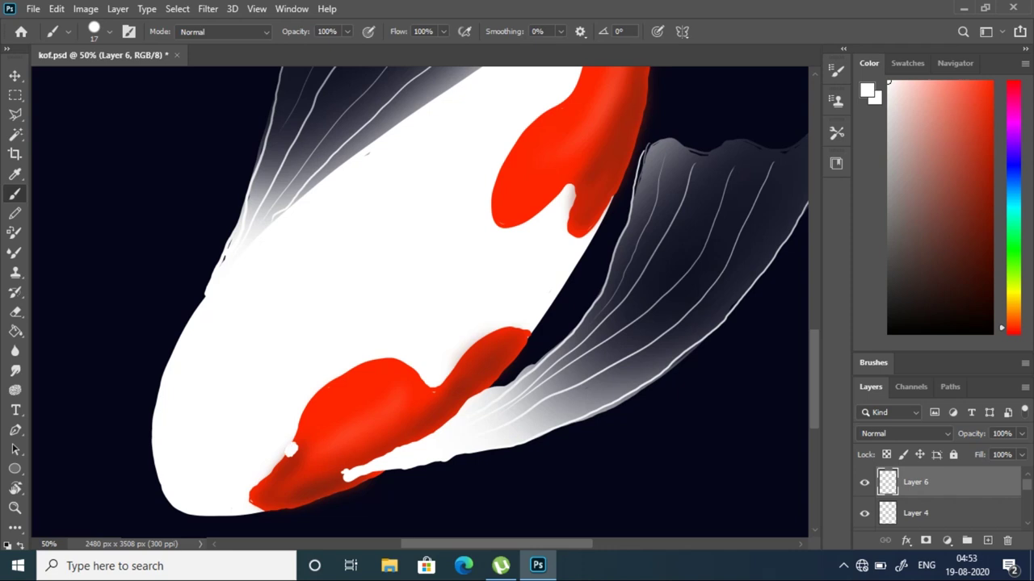
left_click(292, 452)
- Choose a small hard round brush for the thin white whiskers
left_click(97, 31)
left_click(81, 216)
key("Return")
scroll(420, 299, "down", 3)
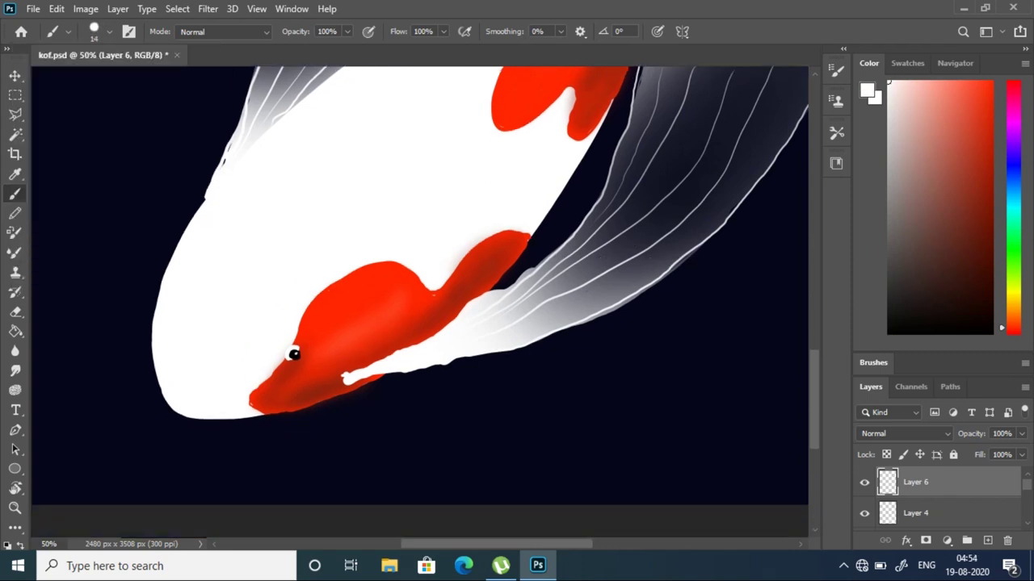
- Shade the koi's body in light pink with a soft round brush, starting under the chin
left_click(898, 82)
left_click(96, 32)
left_click(105, 226)
key("Return")
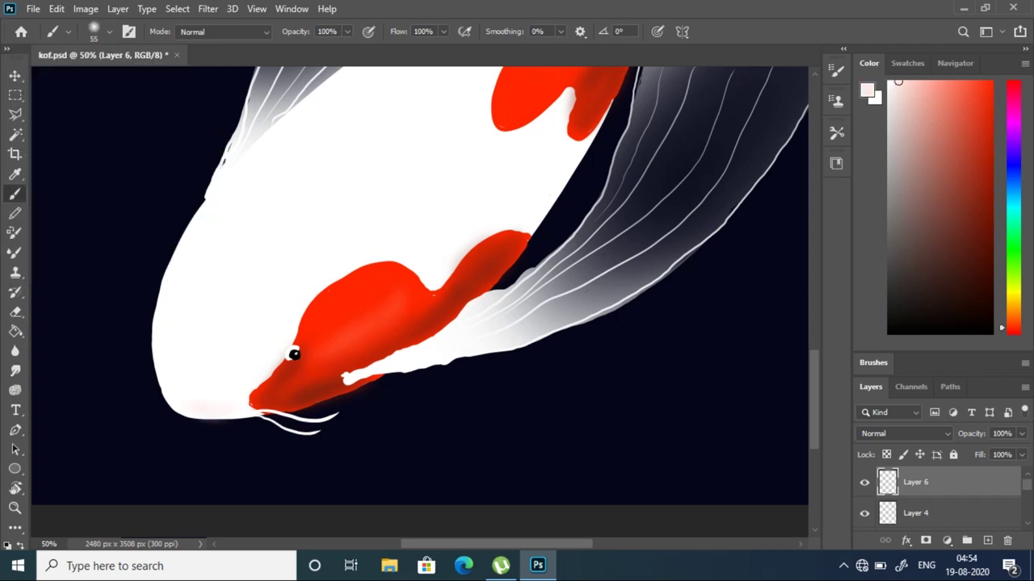
mouse_move(202, 421)
left_mouse_down()
mouse_move(234, 421)
mouse_move(174, 413)
left_mouse_up()
scroll(420, 298, "up", 6)
left_click_drag(286, 295, 476, 153)
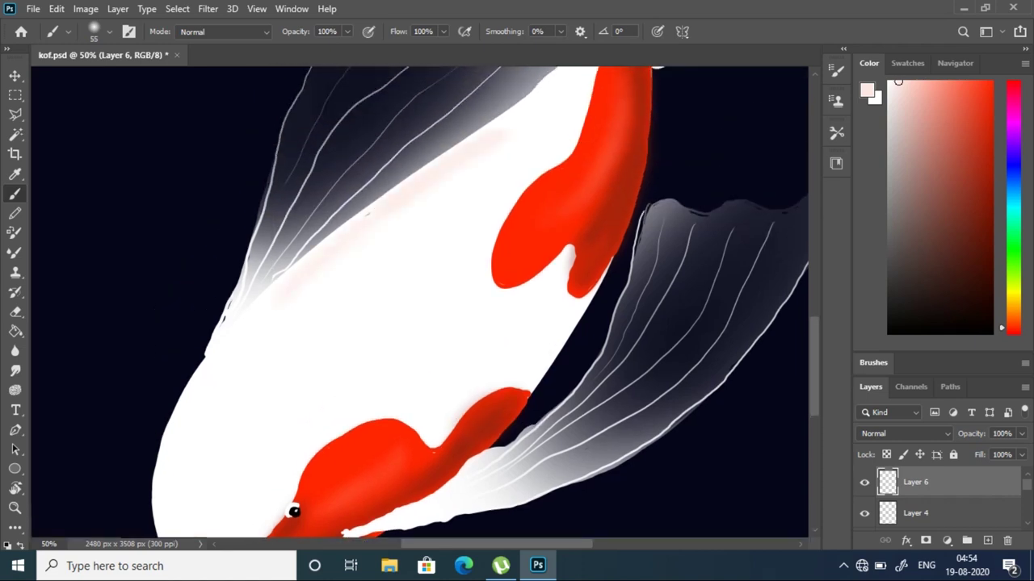
scroll(420, 299, "up", 1)
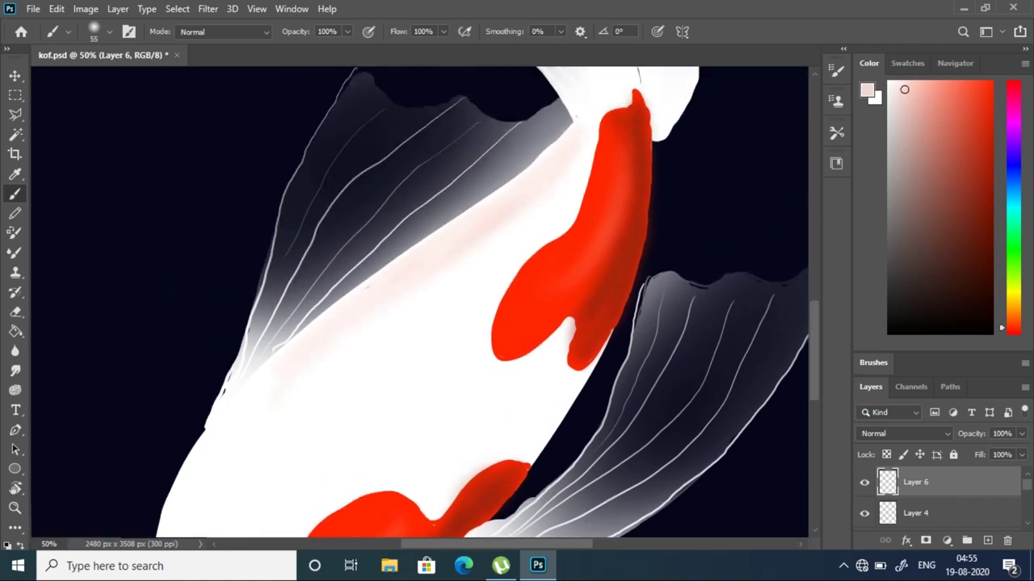
scroll(420, 299, "down", 3)
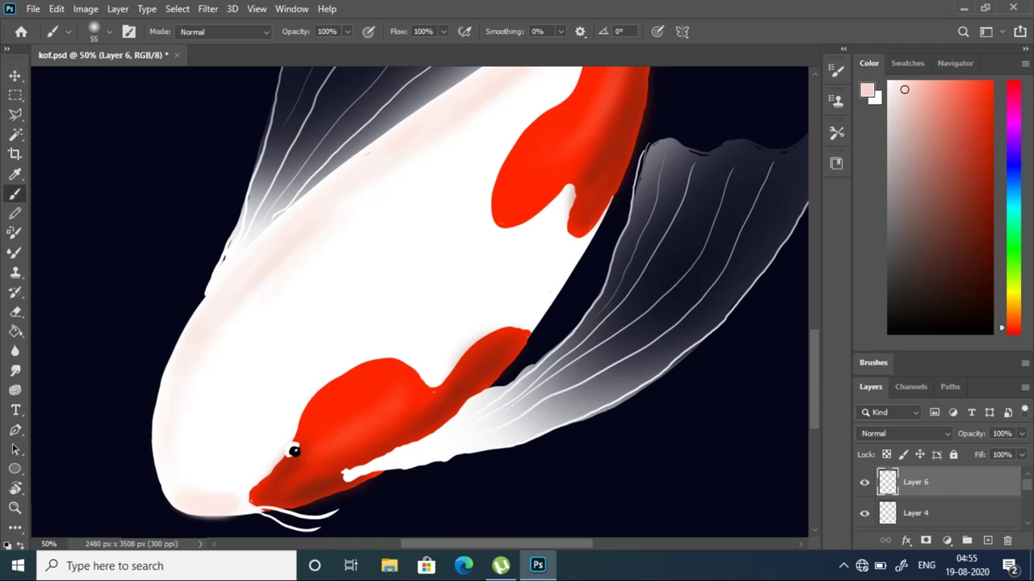
scroll(293, 452, "up", 6)
scroll(293, 451, "up", 2)
- Fit the whole painting on screen and add a new layer for the bubbles
key("z")
left_click(453, 31)
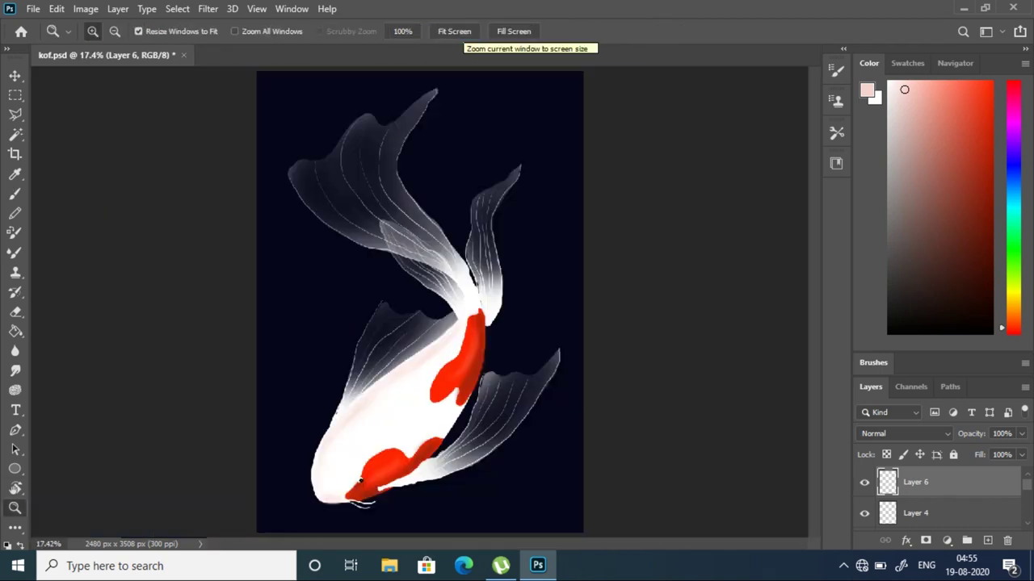
key("ctrl+shift+alt+n")
- Dab white bubbles: a large one left of the koi, a smaller one above, one at right
left_click(14, 194)
left_click(101, 31)
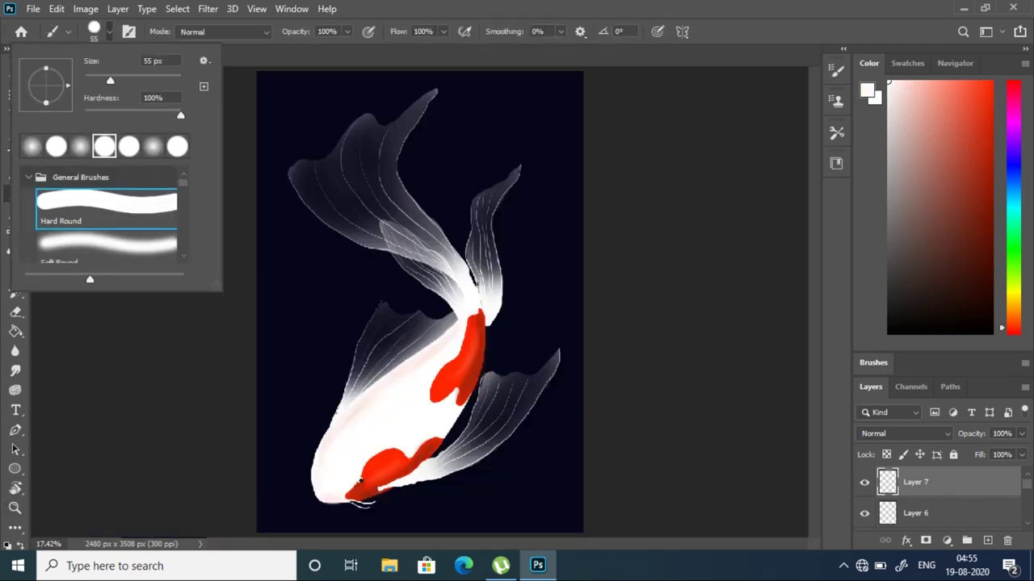
left_click(292, 340)
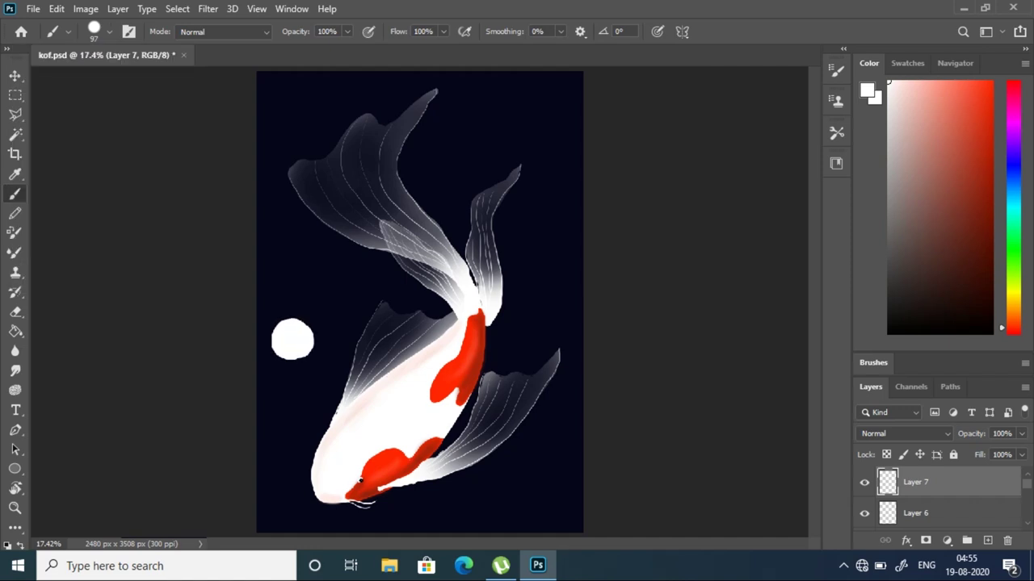
left_click(320, 289)
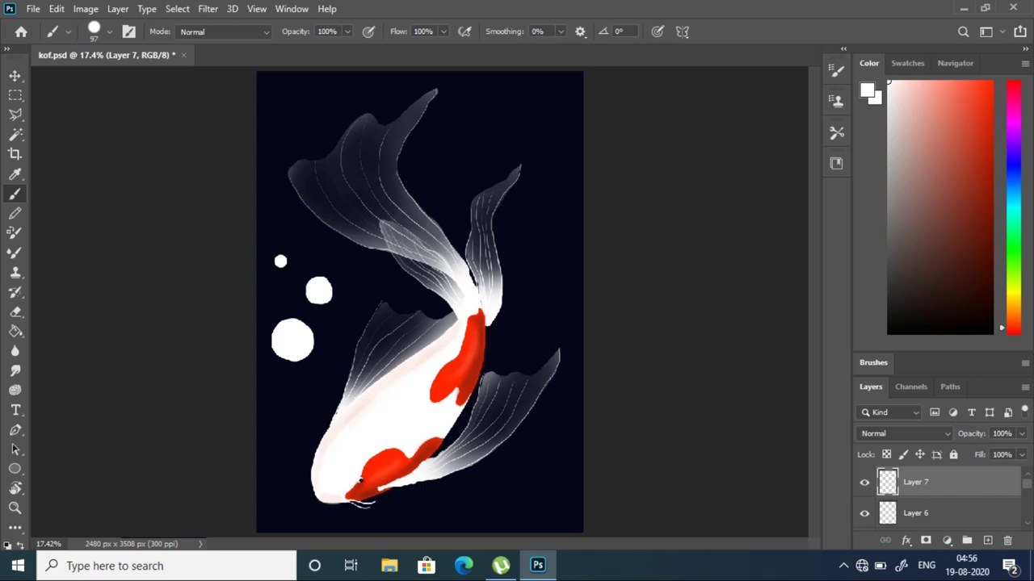
left_click(551, 458)
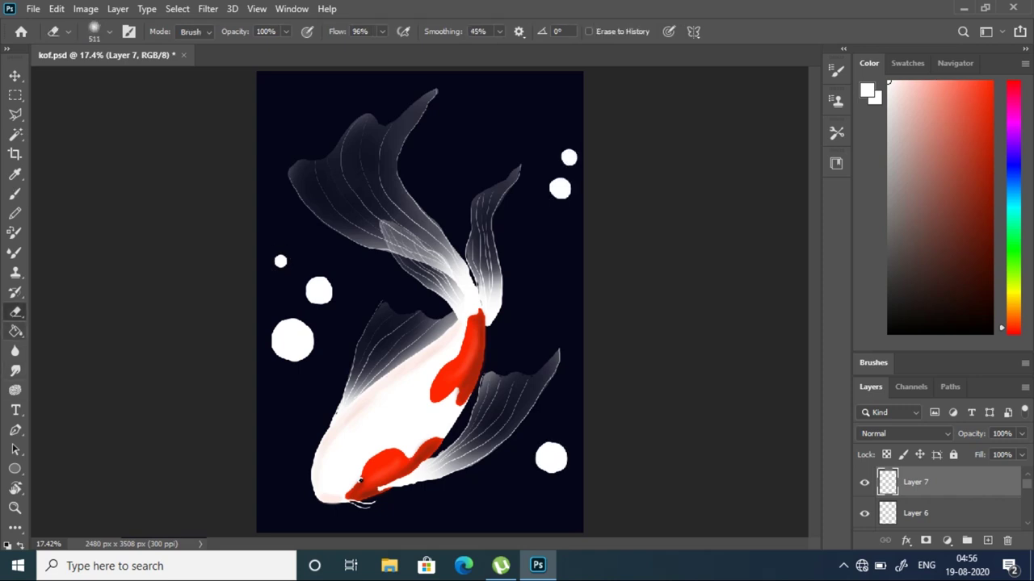
- Zoom in on the large left bubble and fade it into a grey sphere with a soft Eraser
left_click(15, 507)
left_click(365, 359)
left_click(365, 359)
key("b")
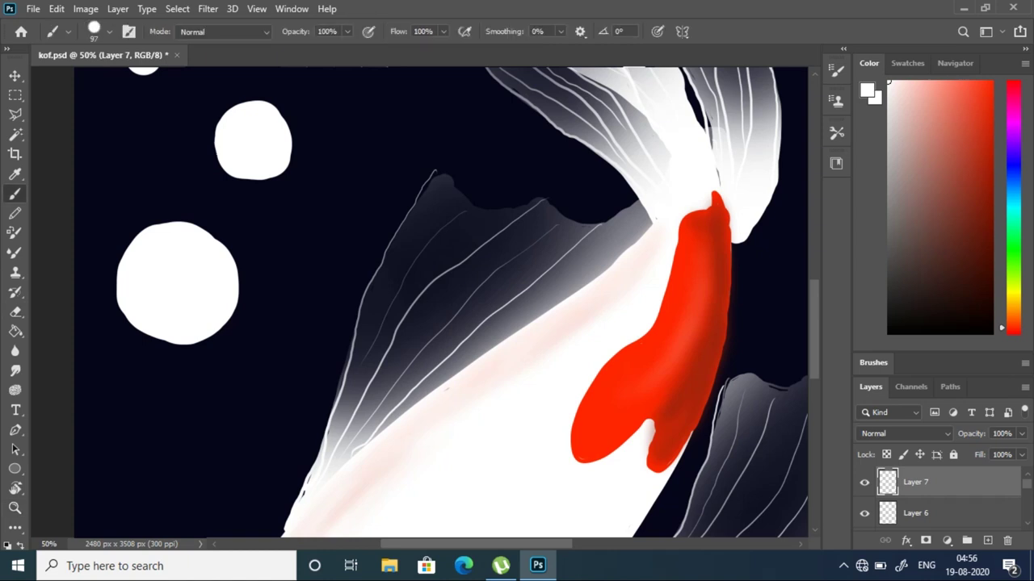
left_click(15, 312)
left_click(95, 31)
left_click_drag(137, 243, 231, 274)
mouse_move(129, 290)
left_mouse_down()
mouse_move(226, 323)
mouse_move(145, 243)
mouse_move(210, 295)
mouse_move(129, 315)
mouse_move(227, 331)
left_mouse_up()
scroll(440, 303, "up", 2)
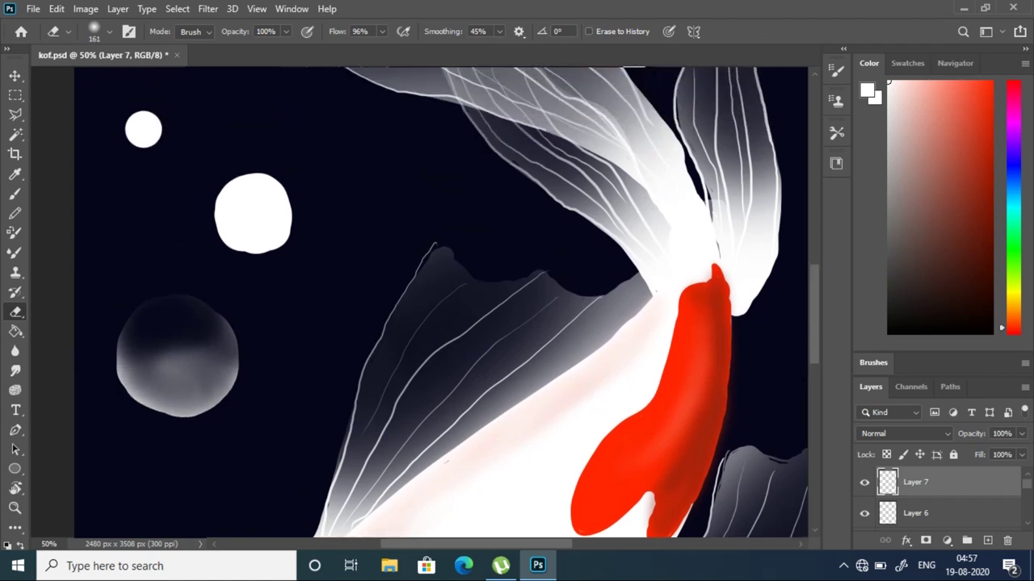
- Try a white highlight arc on the largest sphere, undo it, and pick a smaller hard round brush
left_click(95, 32)
scroll(105, 214, "up", 3)
double_click(105, 190)
key("b")
left_click(95, 31)
left_click_drag(138, 323, 167, 307)
key("ctrl+z")
left_click(95, 32)
double_click(105, 243)
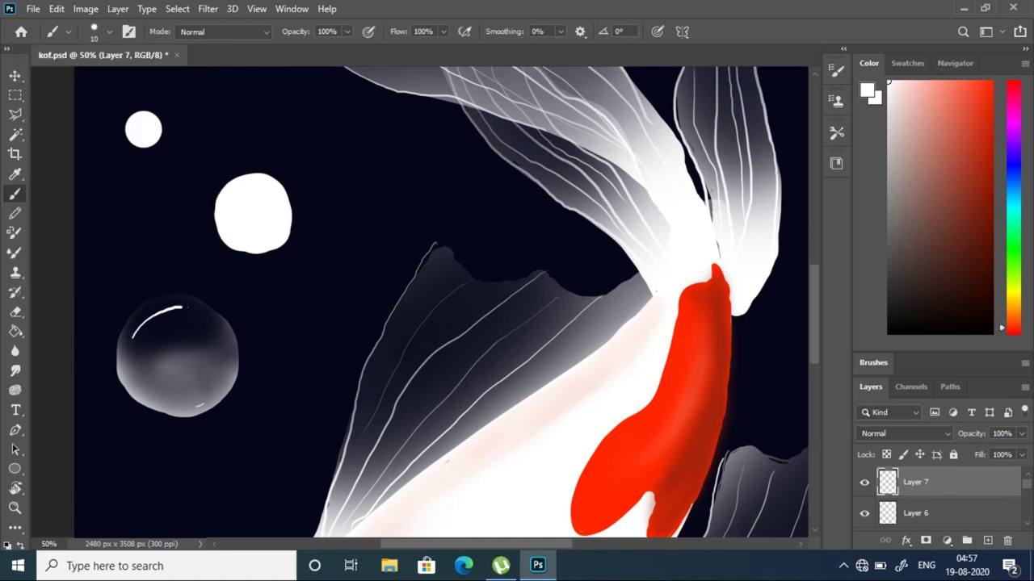
- With a 180 px Soft Round Pressure eraser, fade the middle and top-left circles to grey
key("e")
left_click(94, 32)
scroll(105, 210, "down", 2)
left_click(92, 203)
key("Return")
mouse_move(230, 194)
left_mouse_down()
mouse_move(275, 206)
mouse_move(275, 242)
left_mouse_up()
left_click_drag(143, 129, 145, 133)
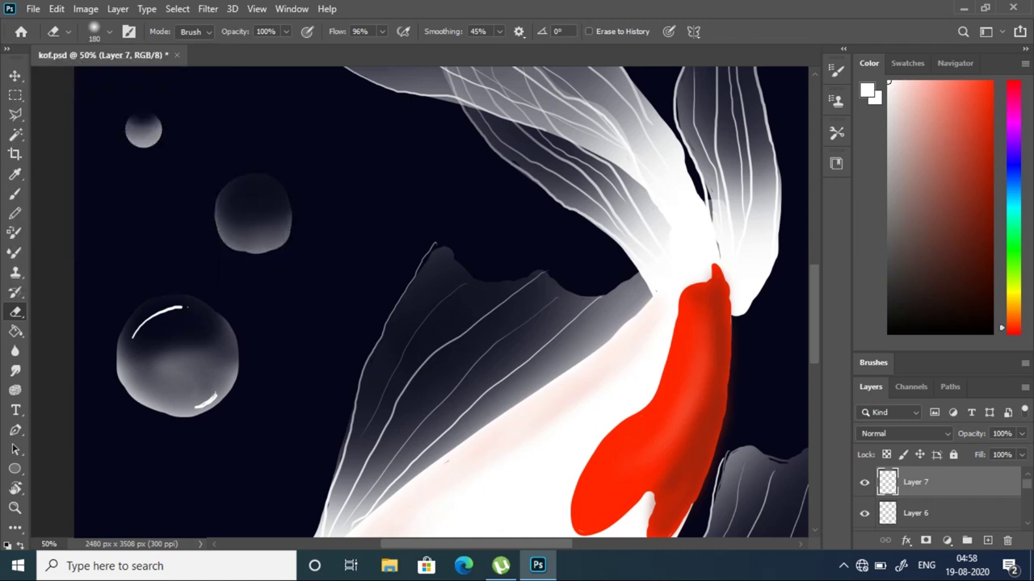
- Fade the bottom white circle to translucent grey
left_click_drag(565, 323, 242, 274)
left_click_drag(403, 444, 379, 129)
scroll(593, 355, "down", 2)
left_click_drag(561, 242, 634, 279)
left_click_drag(553, 267, 633, 294)
- Fade the lower-right and upper-right bubbles to grey gradients
left_click_drag(323, 243, 444, 404)
left_click_drag(445, 242, 525, 363)
left_click_drag(484, 323, 510, 354)
left_click_drag(593, 242, 646, 270)
left_click_drag(626, 153, 666, 194)
- Save the painting and fit the whole canvas on screen
key("ctrl+s")
key("z")
key("ctrl+0")
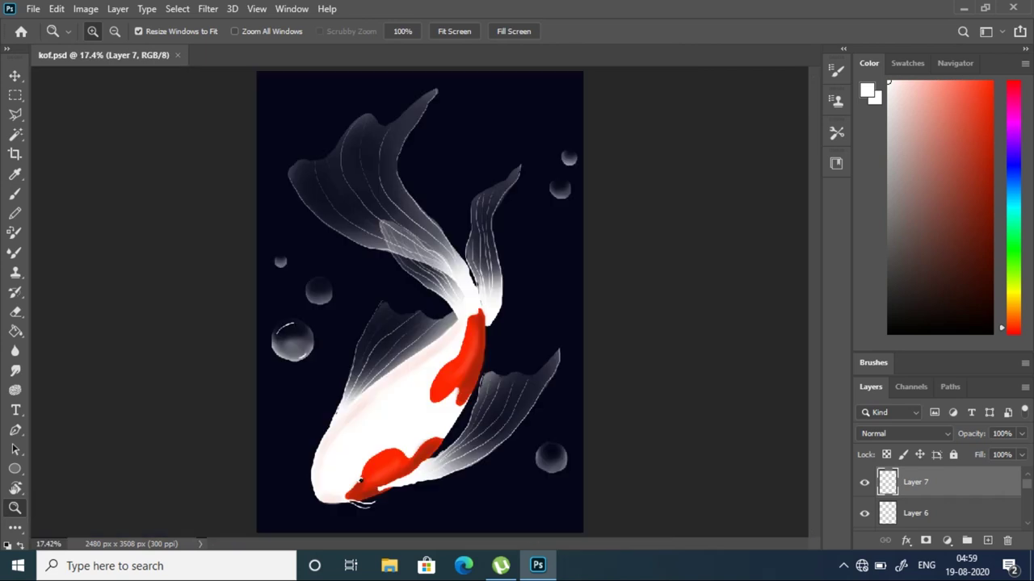
- Zoom to 25% on the bubbles with the brush ready for 4 px white highlights
key("ctrl+plus")
key("b")
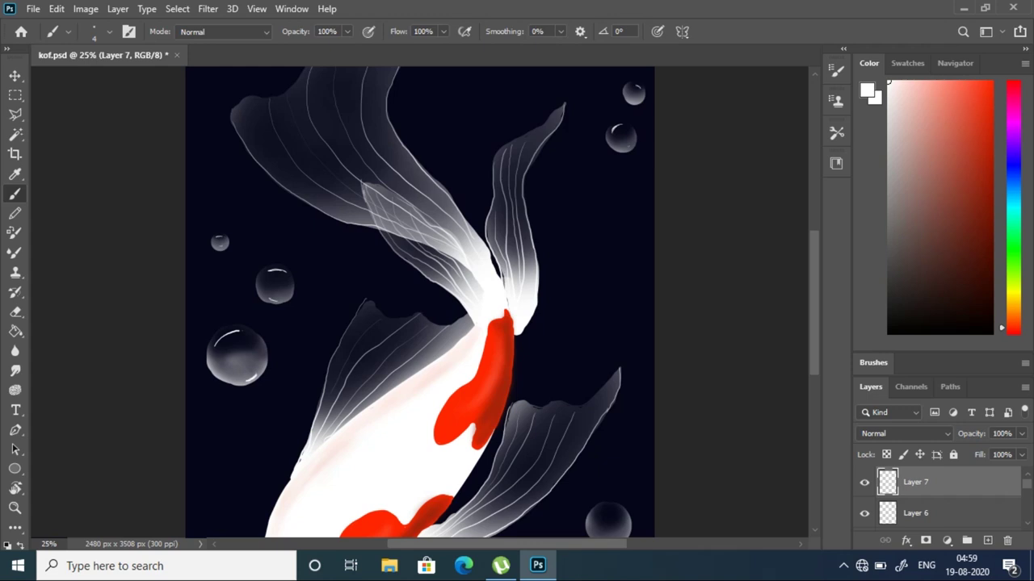
scroll(420, 299, "down", 3)
key("z")
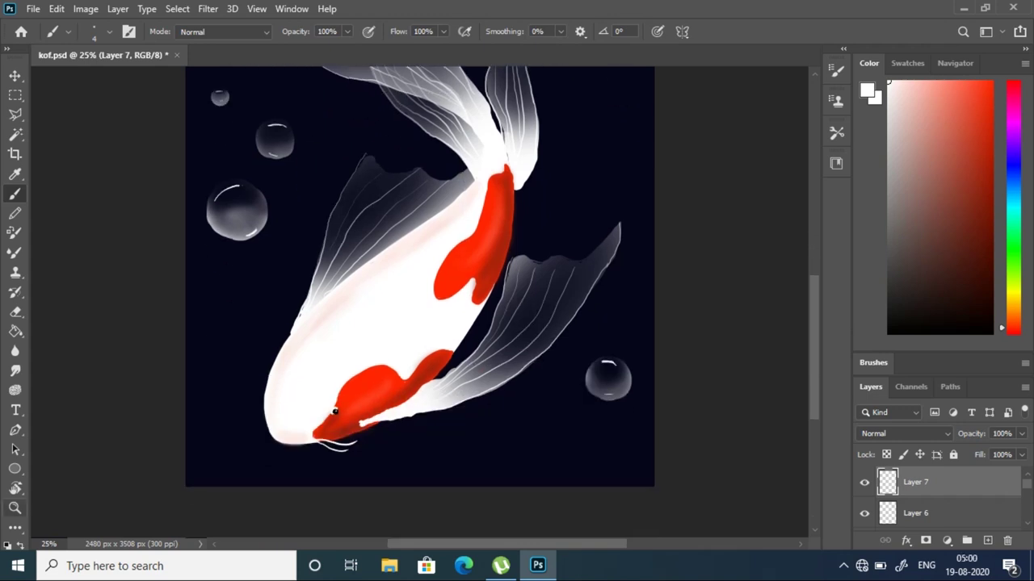
scroll(420, 299, "up", 3)
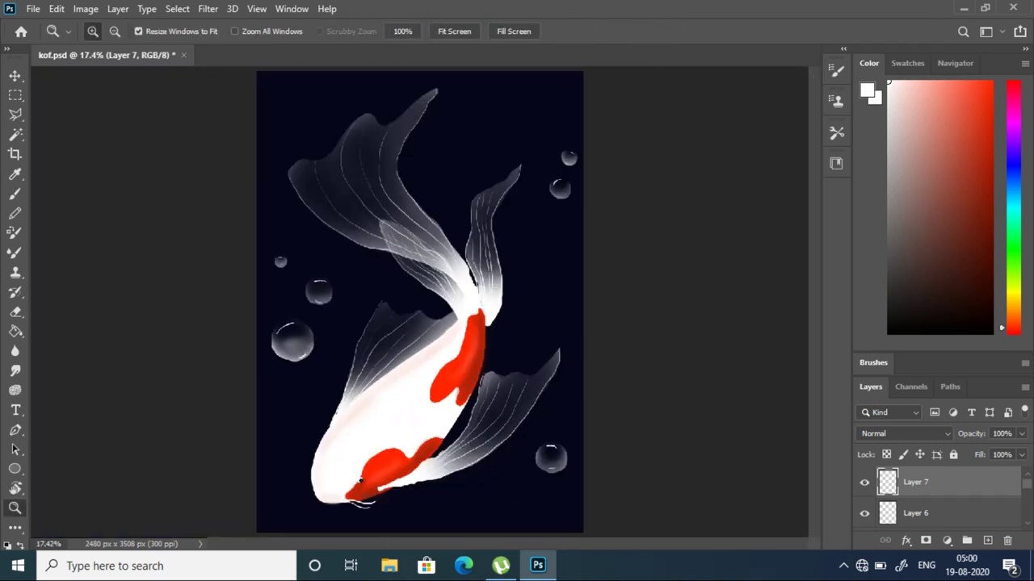